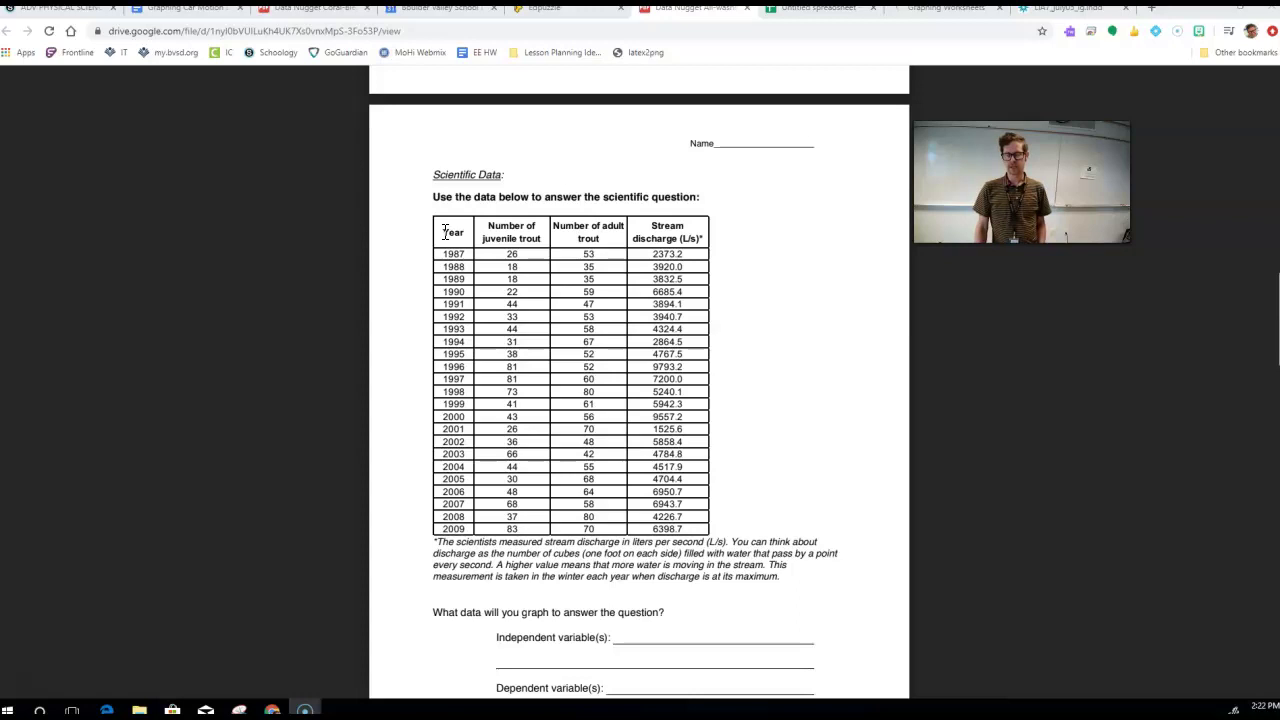
# Select the PDF trout table from the Year header row through the 2009 row.
pyautogui.moveTo(446, 232)
pyautogui.mouseDown()
pyautogui.moveTo(657, 466)
pyautogui.moveTo(685, 524)
pyautogui.mouseUp()
pyautogui.hotkey('ctrl', 'c')
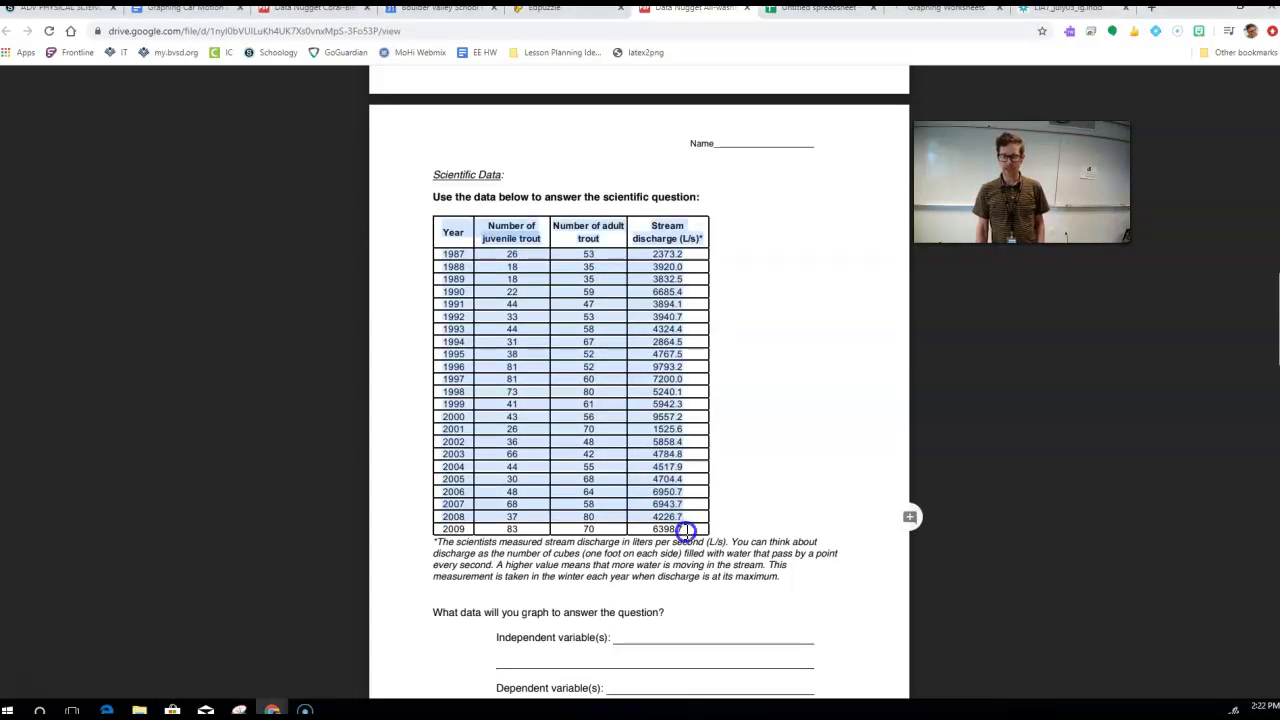
pyautogui.moveTo(684, 535); pyautogui.dragTo(686, 530)
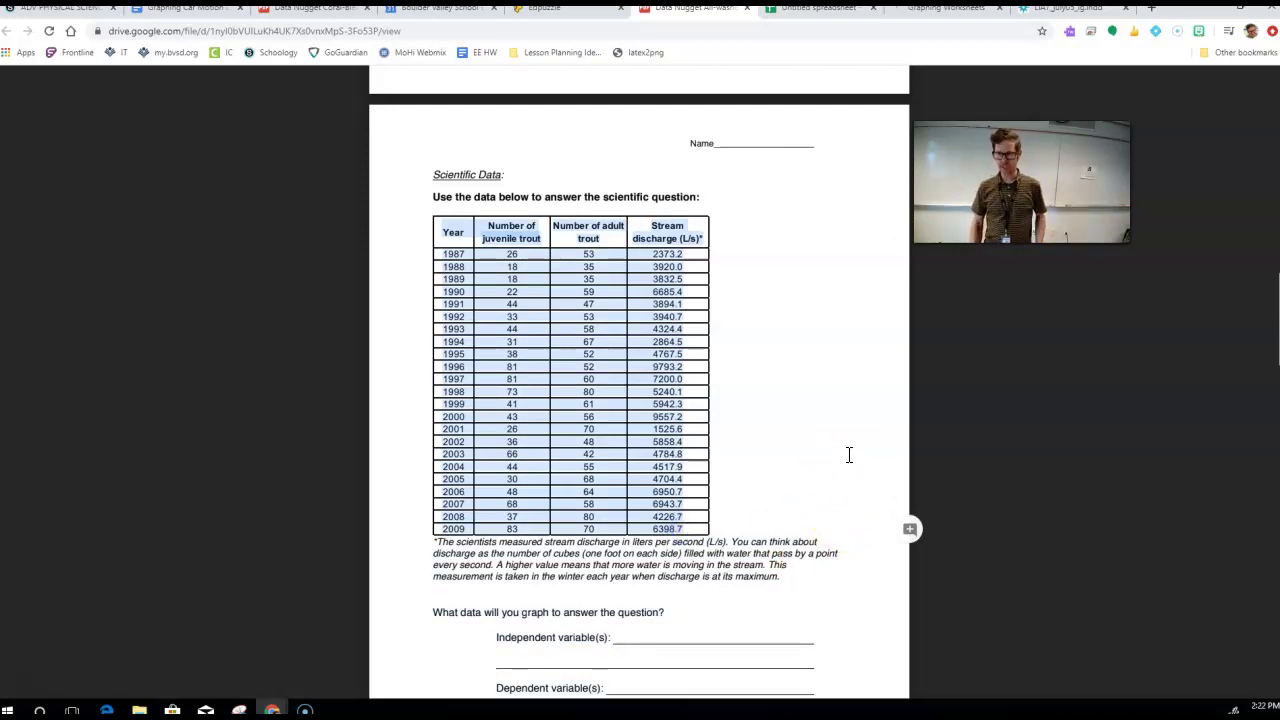
# Paste the trout table into A1 of the Untitled spreadsheet and select the 1987–2009 rows A9:A31.
pyautogui.click(814, 12)
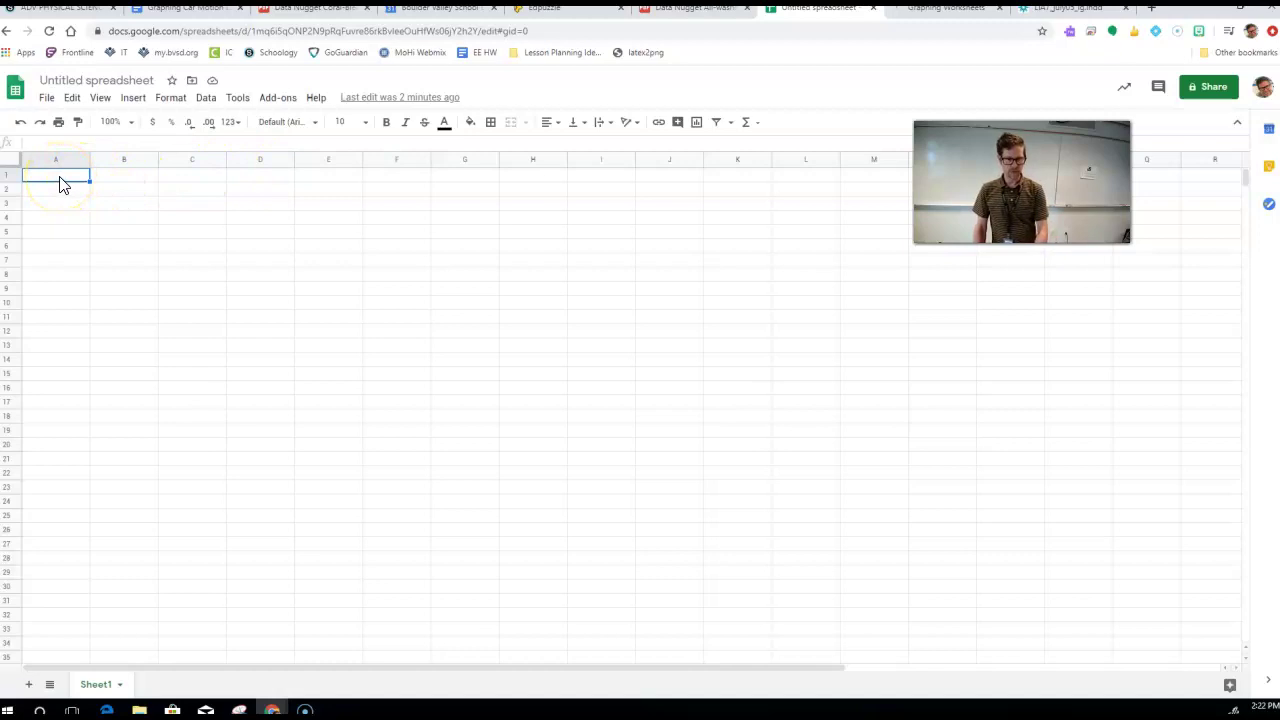
pyautogui.hotkey('ctrl', 'v')
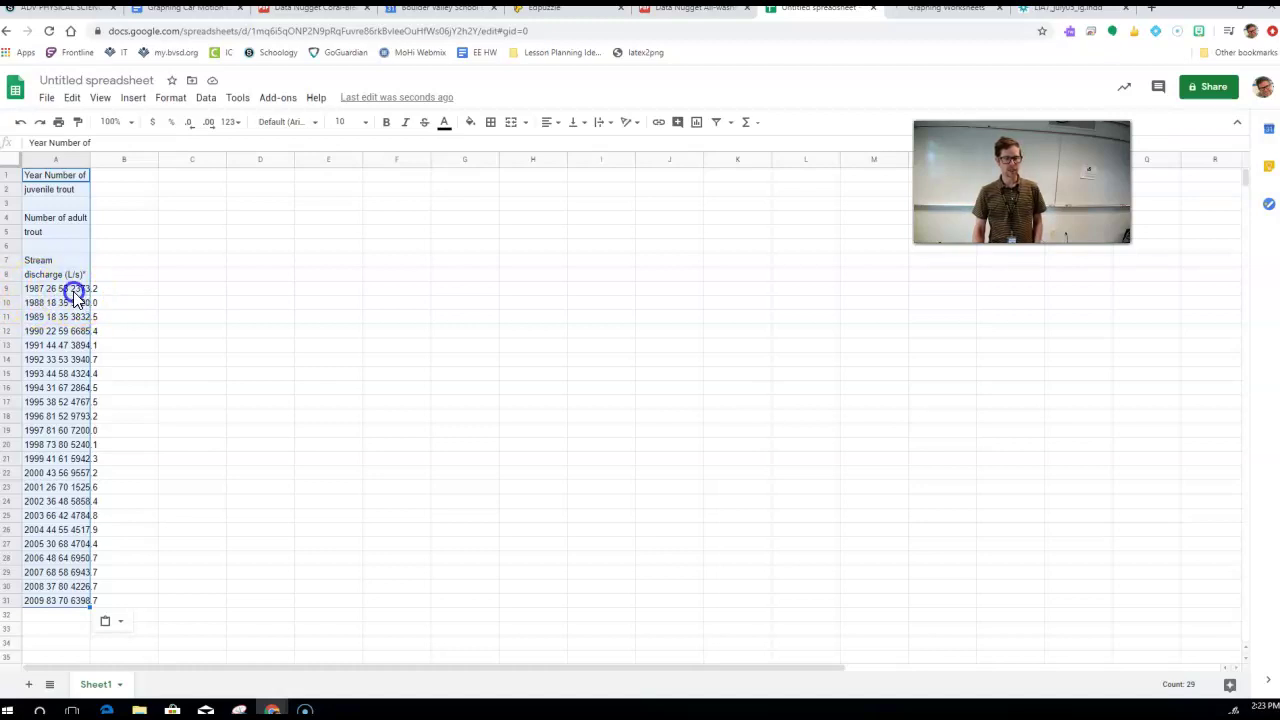
pyautogui.click(75, 290)
pyautogui.moveTo(73, 292); pyautogui.dragTo(72, 598)
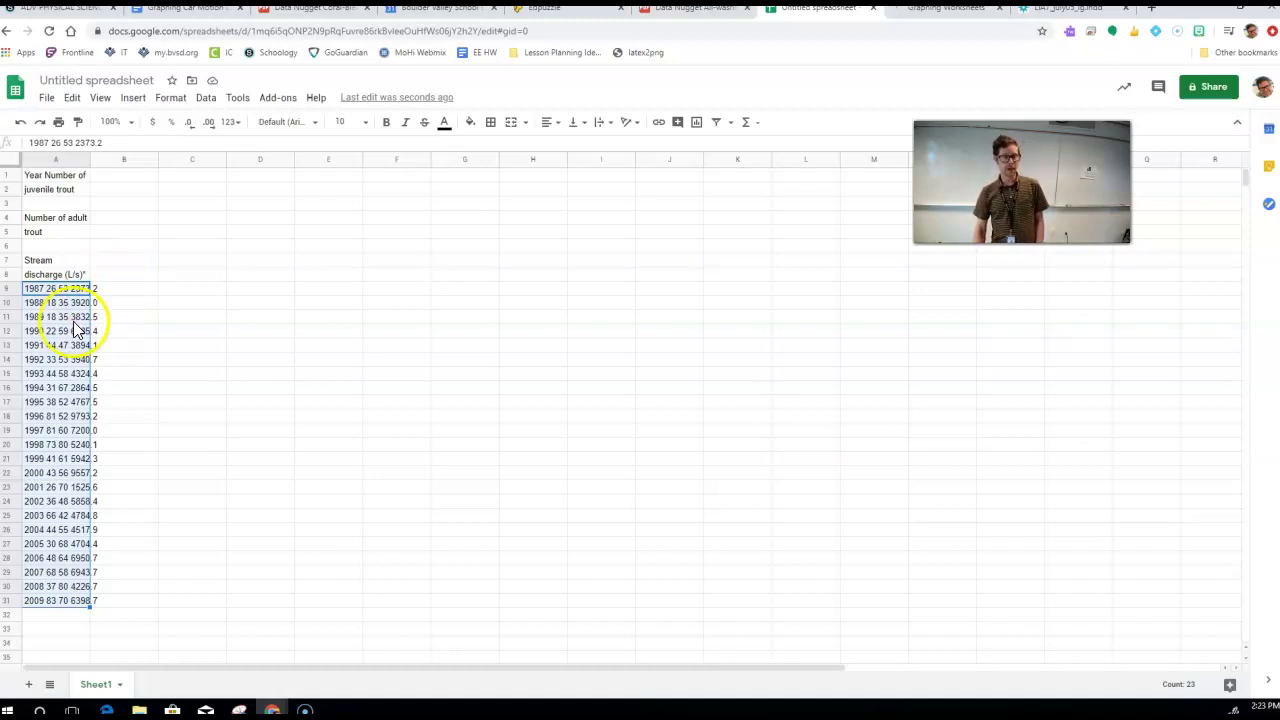
# Split the 1987–2009 rows into year, juvenile, adult and discharge columns with Split text to columns.
pyautogui.click(206, 98)
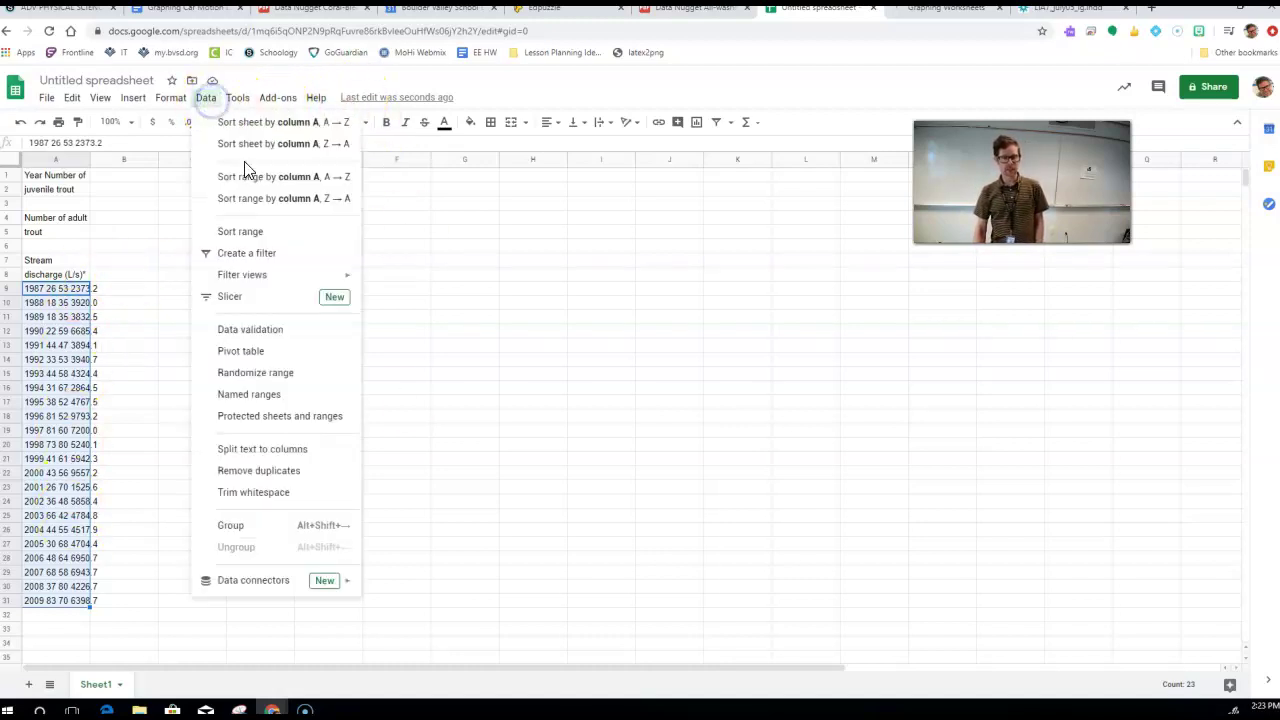
pyautogui.click(246, 451)
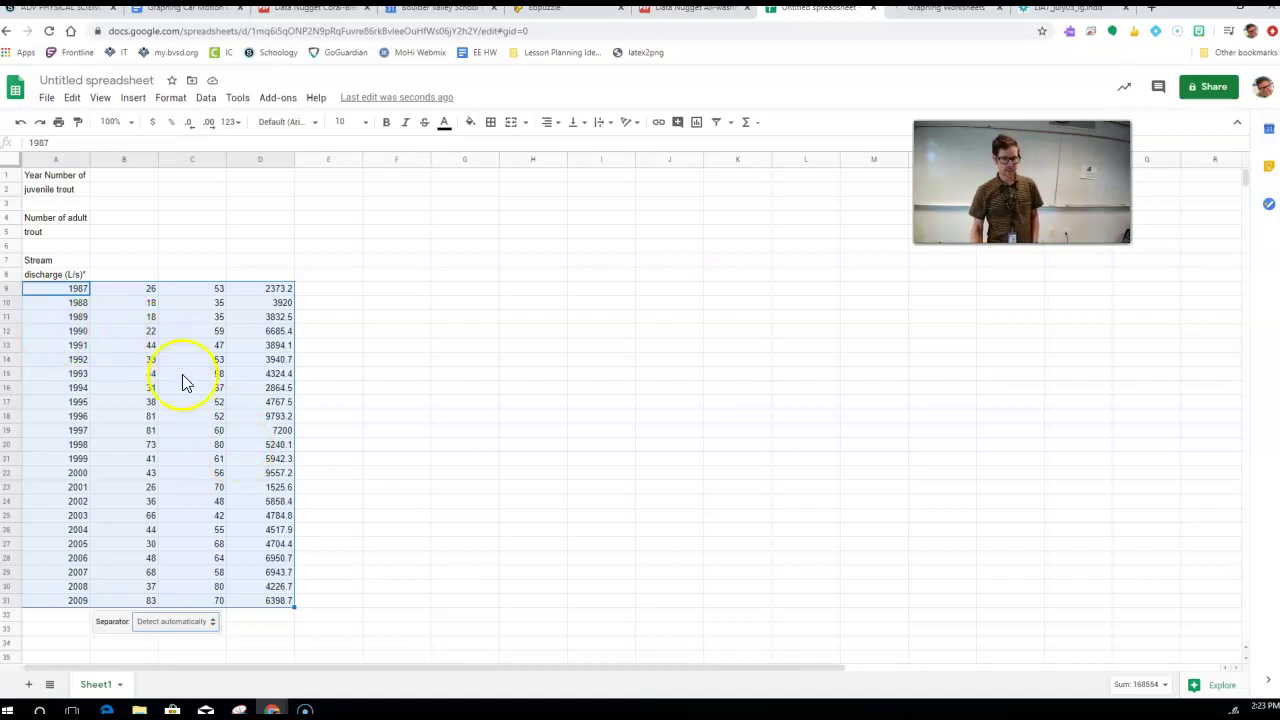
pyautogui.click(166, 621)
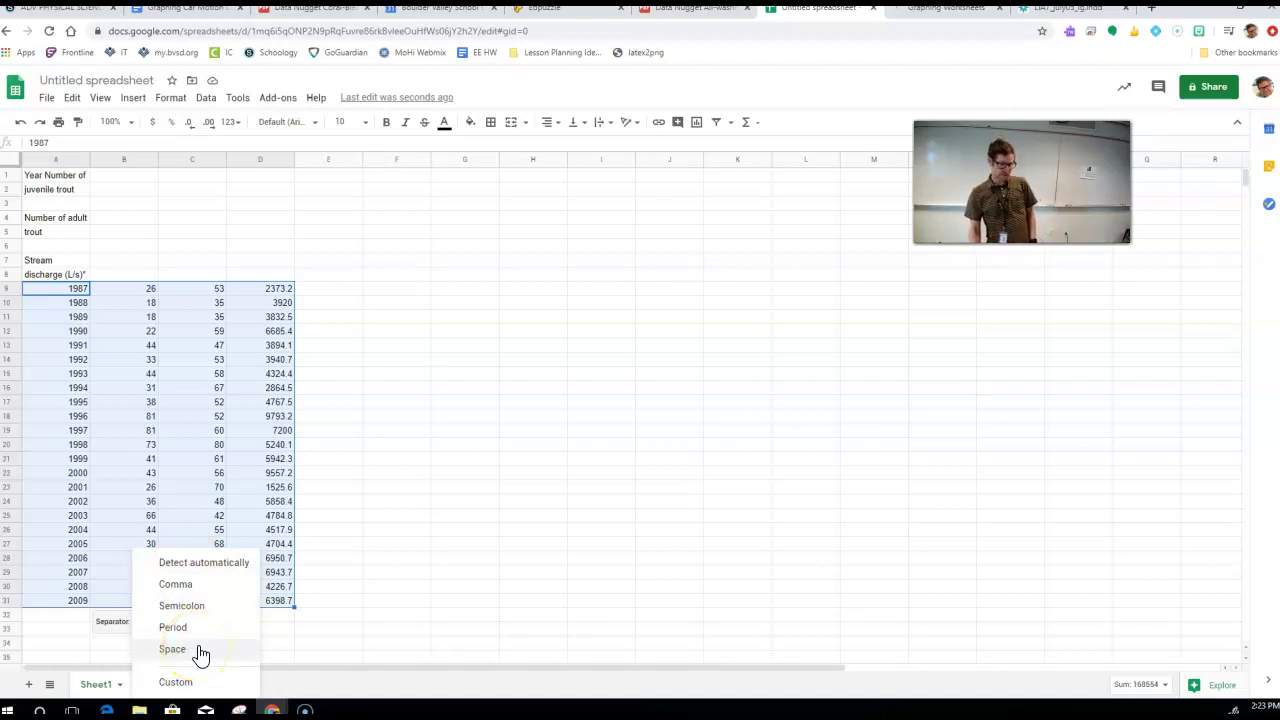
pyautogui.click(64, 638)
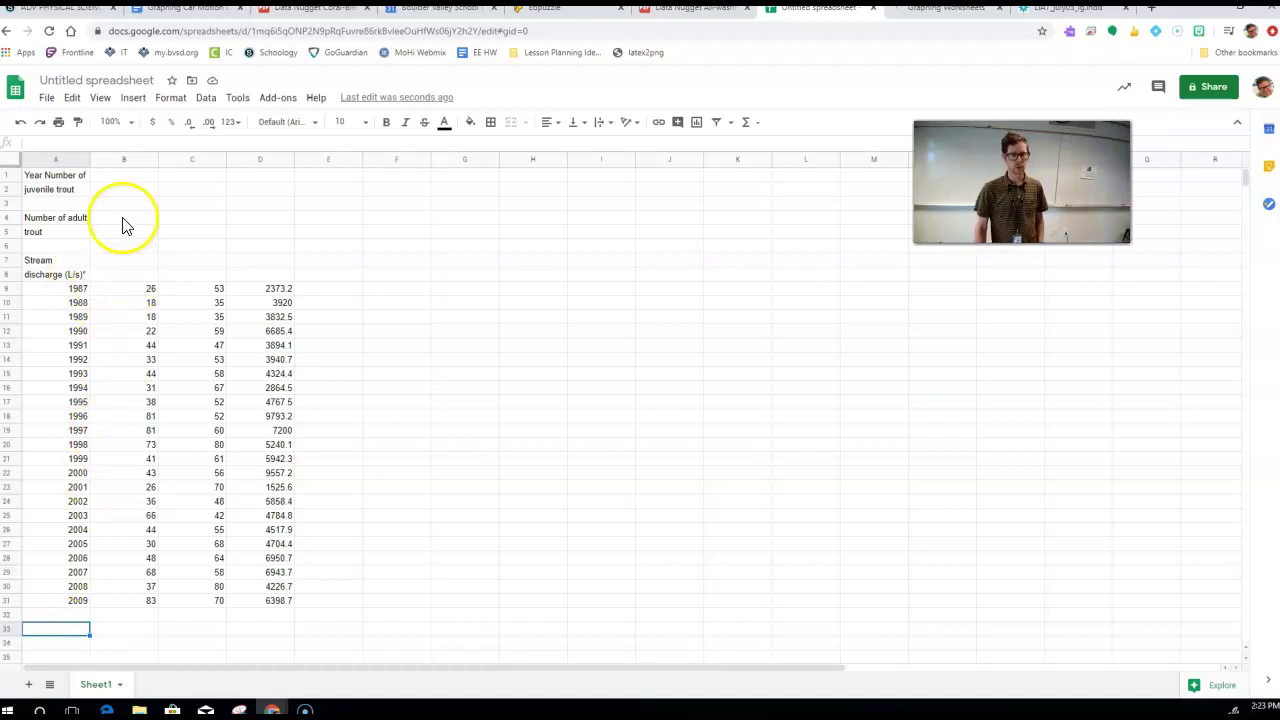
# Move the original header text to column F and enter headers Year and Number of juvenile trout.
pyautogui.moveTo(74, 175); pyautogui.dragTo(60, 277)
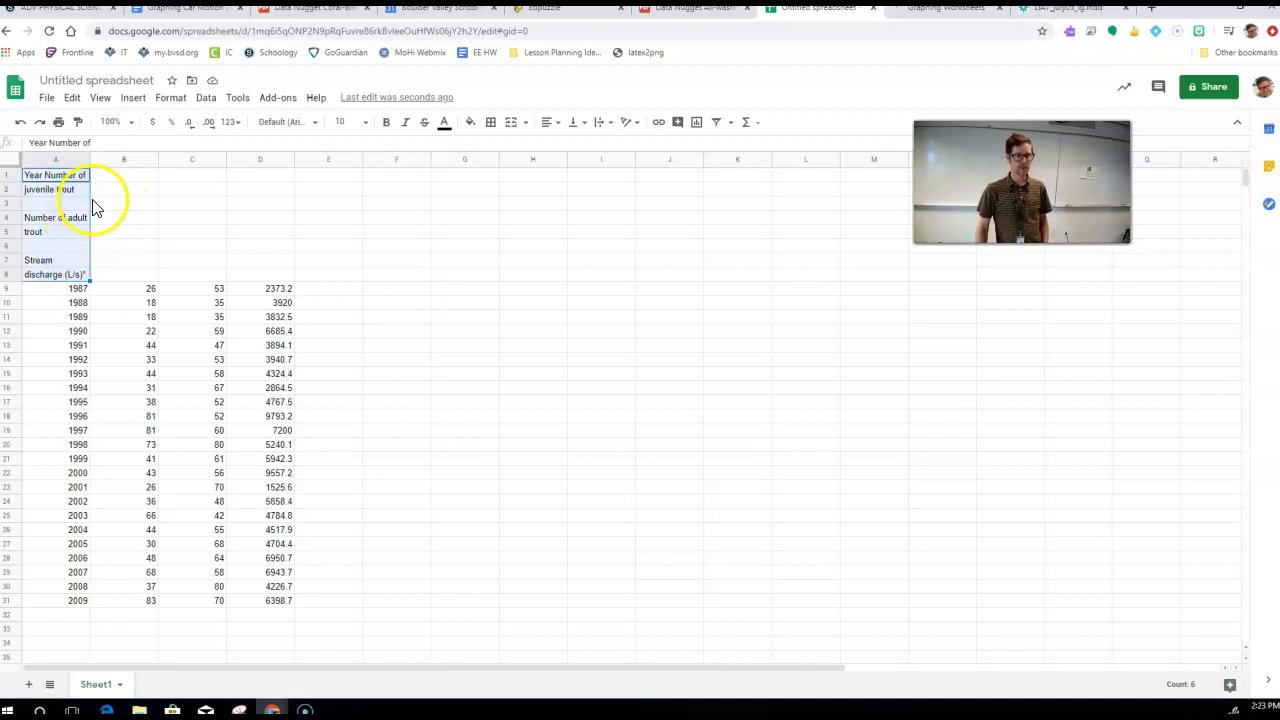
pyautogui.moveTo(89, 195); pyautogui.dragTo(386, 209)
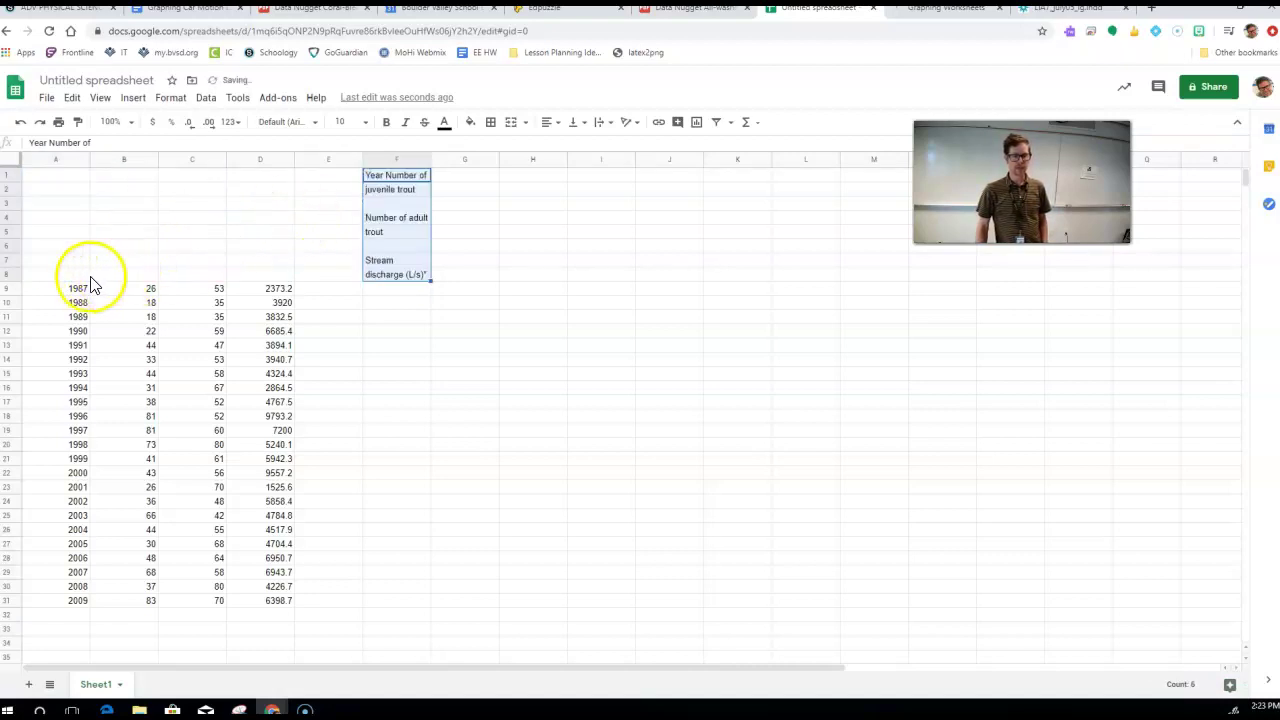
pyautogui.click(64, 278)
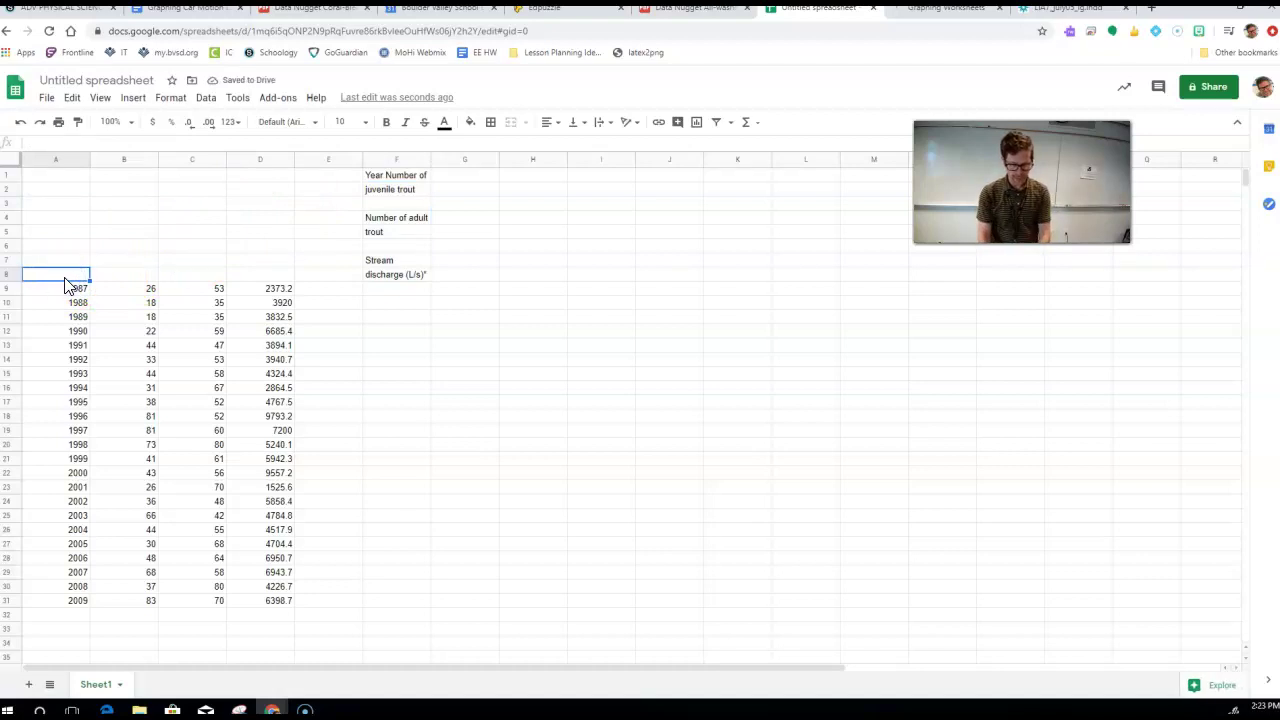
pyautogui.write('Year')
pyautogui.press('Tab')
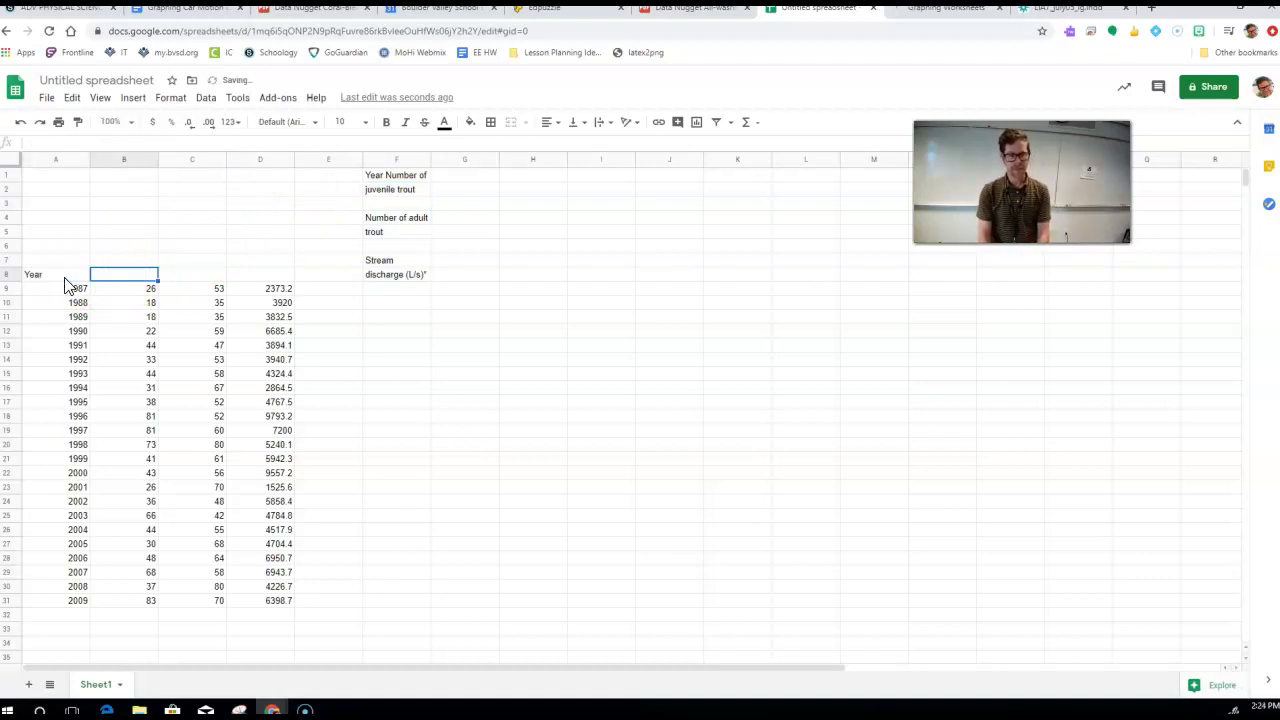
pyautogui.write('Number of juvel')
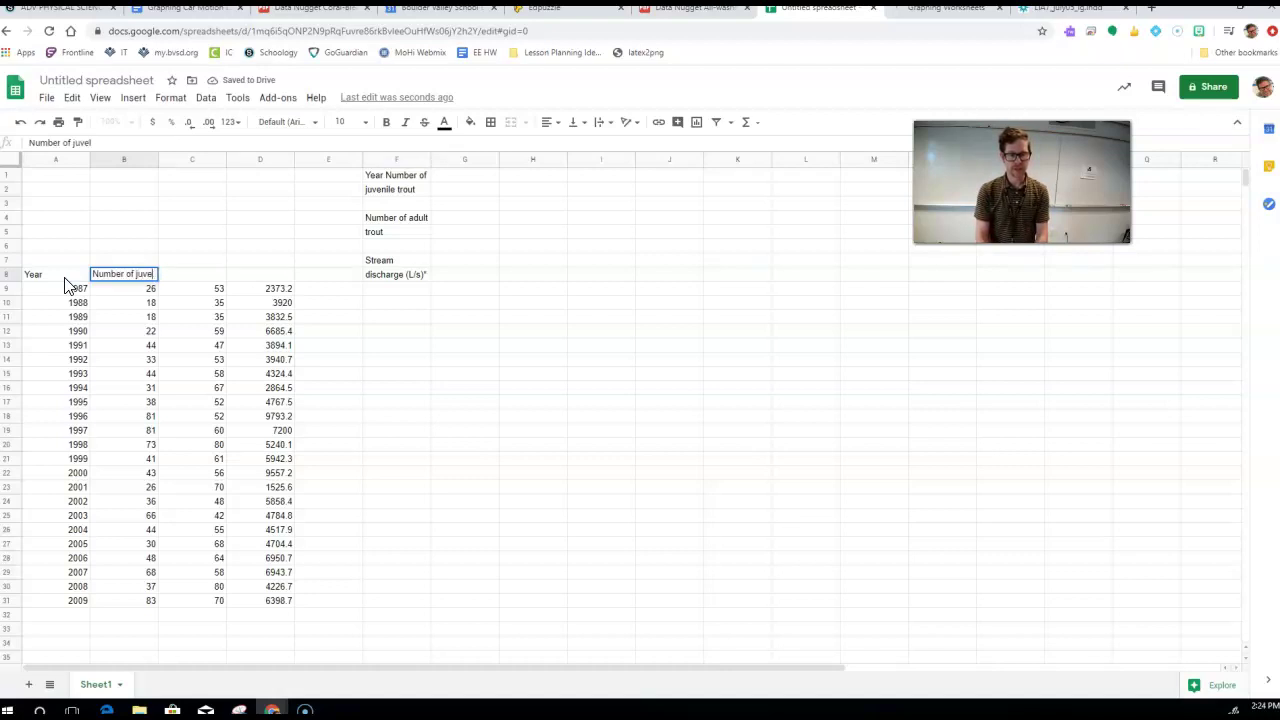
pyautogui.write('nile troutrout')
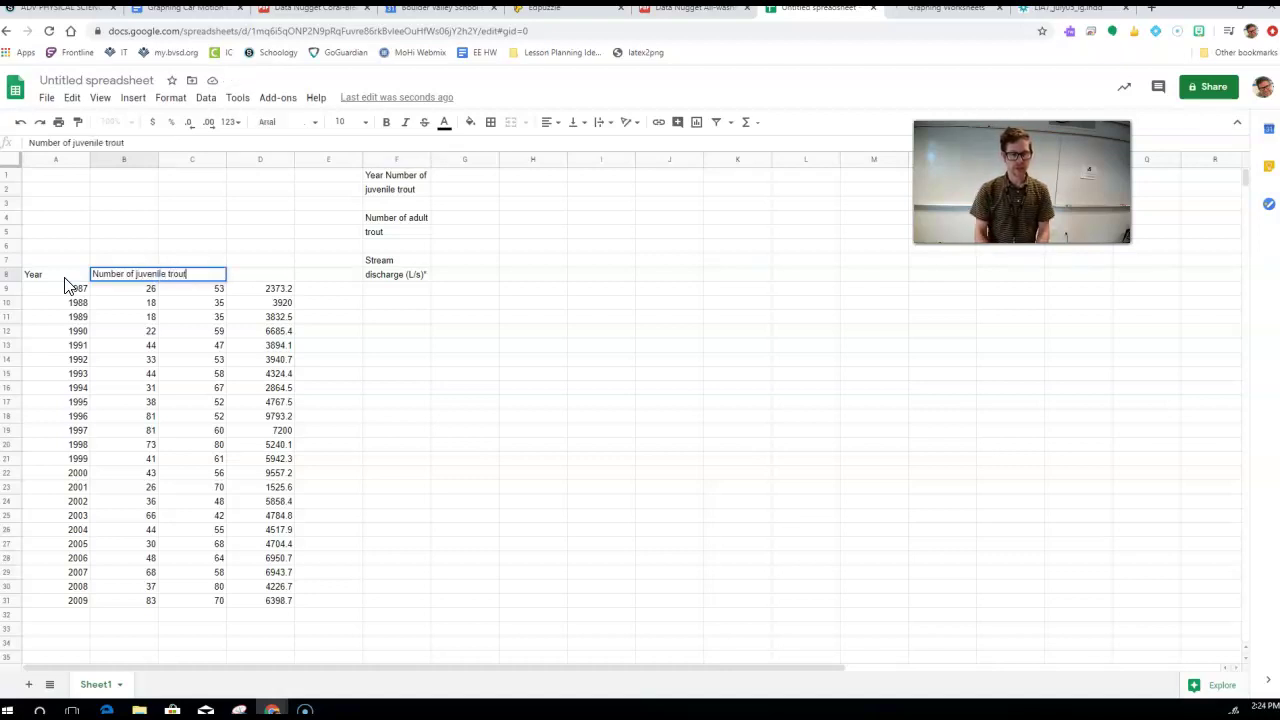
pyautogui.press('Return')
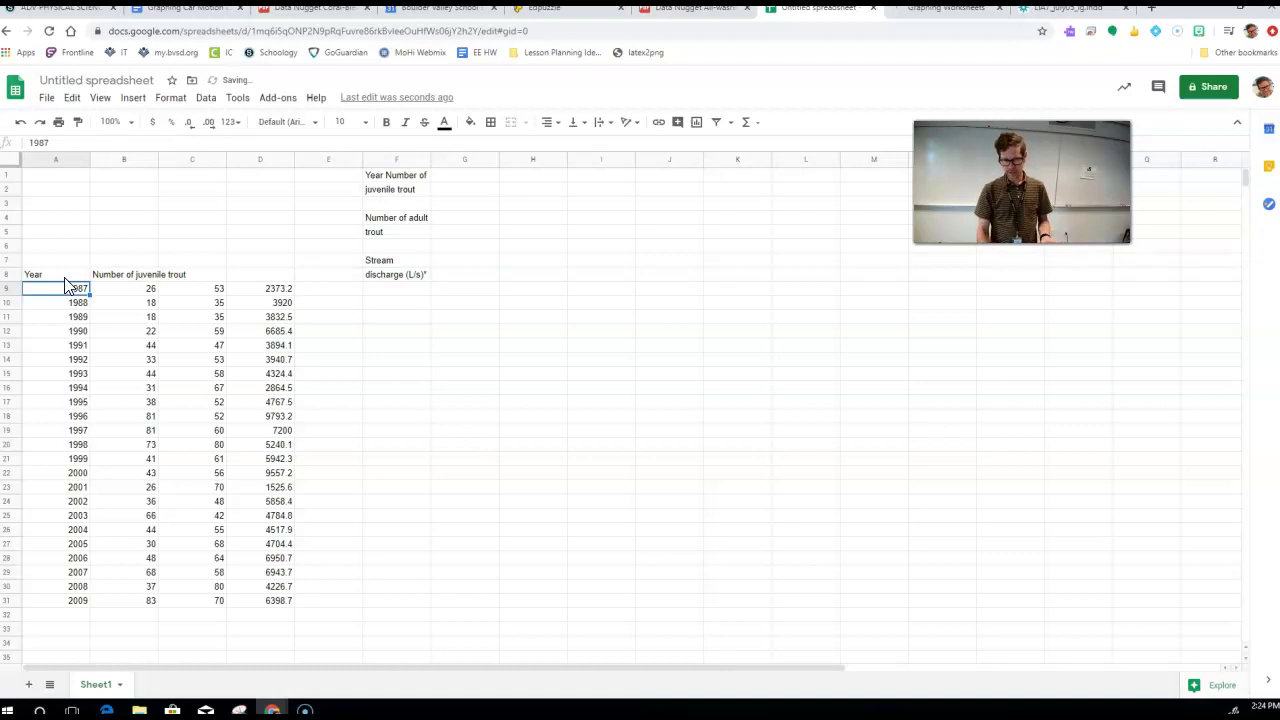
# Add headers Number of adult trout and Stream discharge (L/s), then select A8:D31.
pyautogui.press('Up')
pyautogui.press('Right')
pyautogui.press('Right')
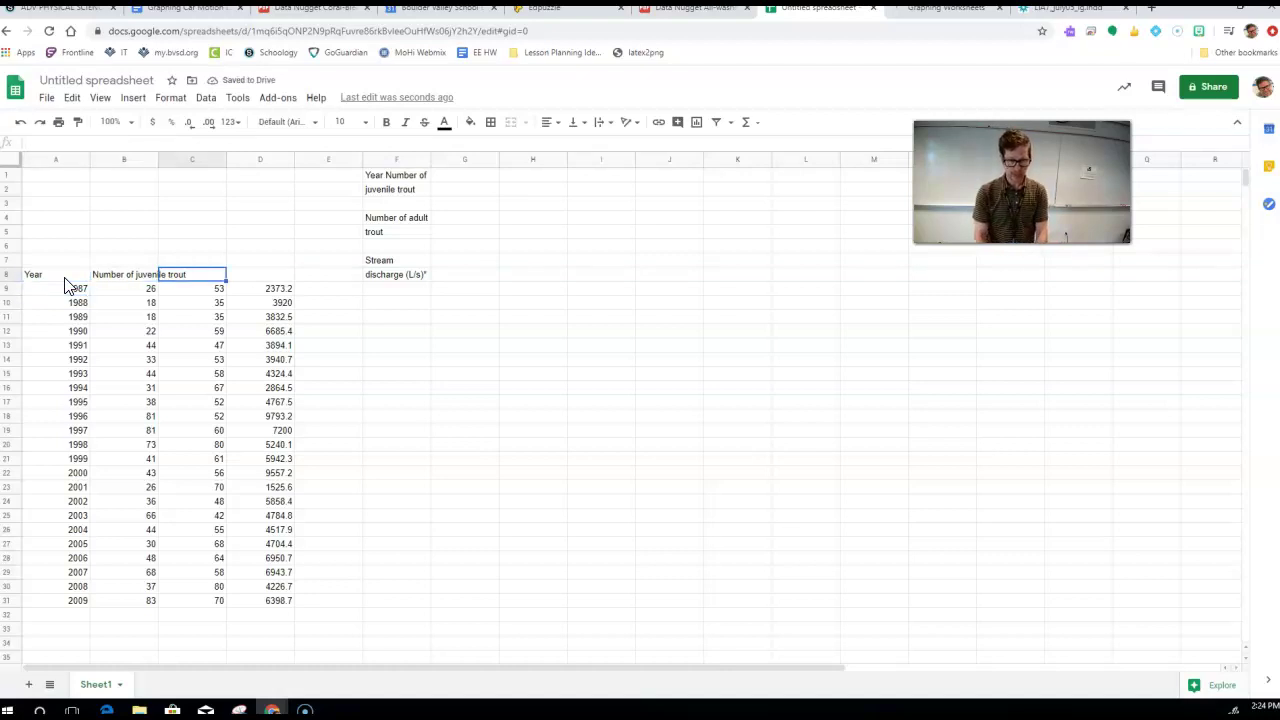
pyautogui.write('Number of adu')
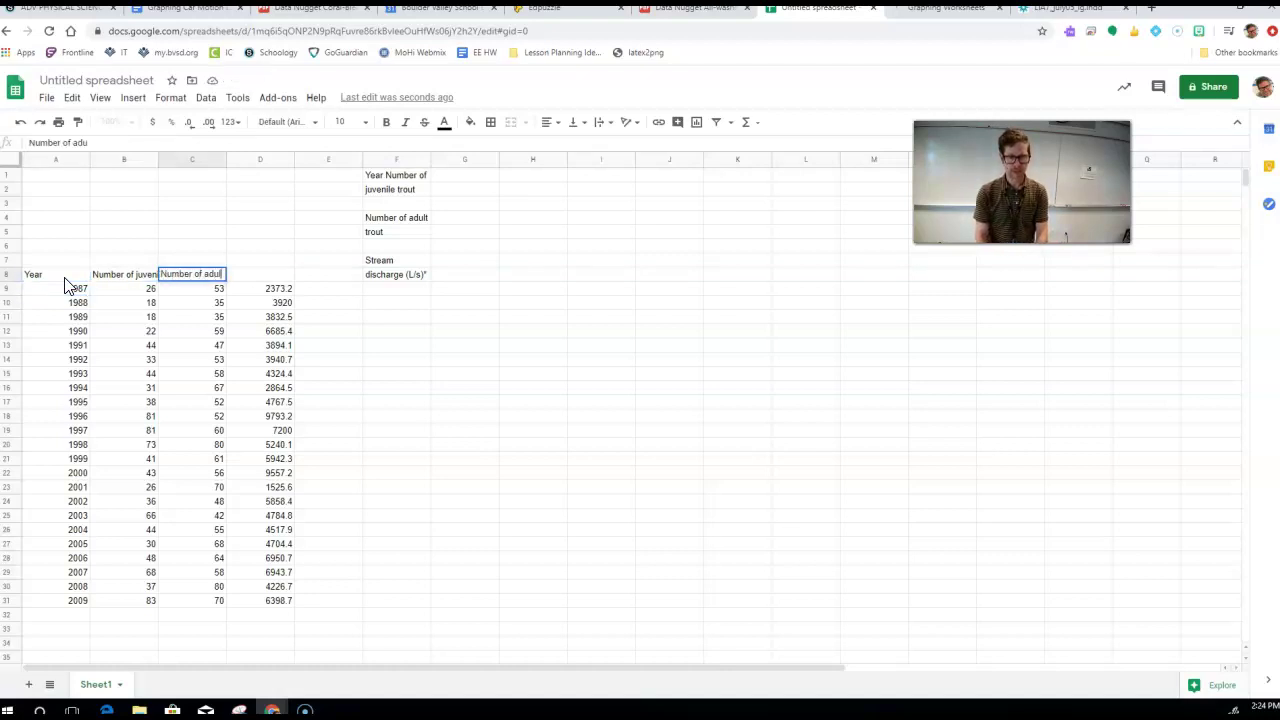
pyautogui.write('lt trout')
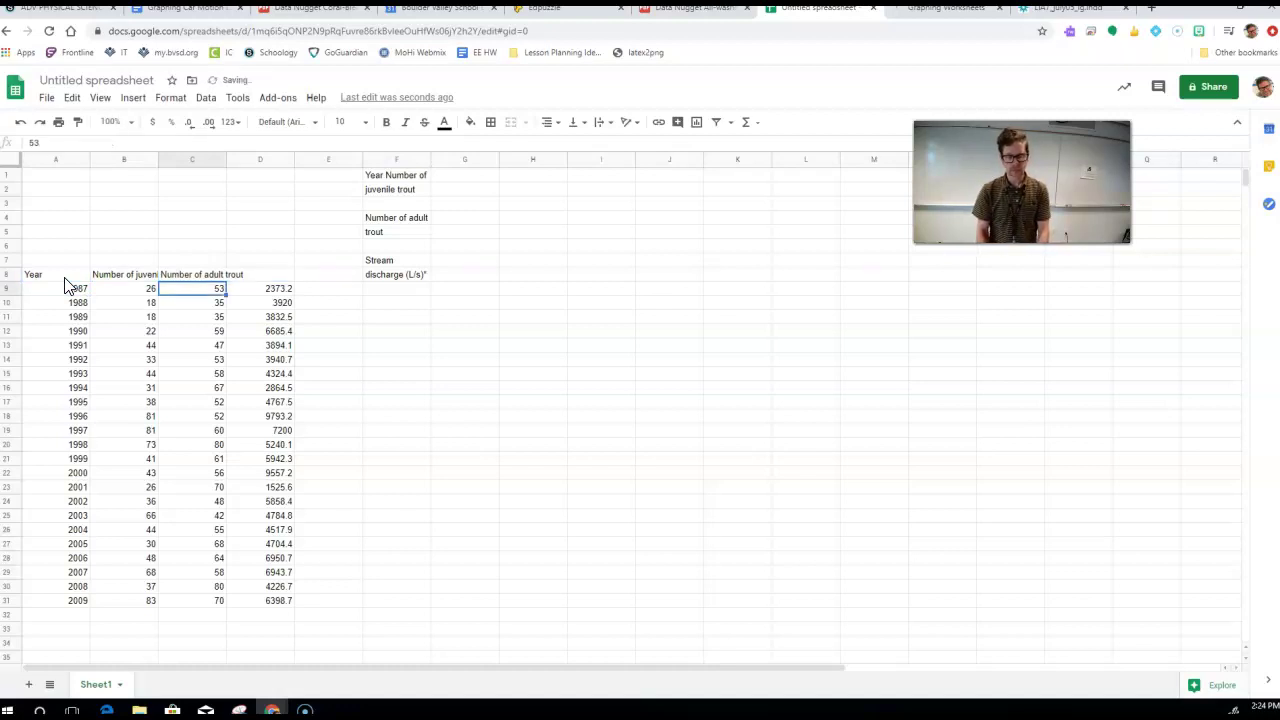
pyautogui.press('Tab')
pyautogui.write('Stream dischar')
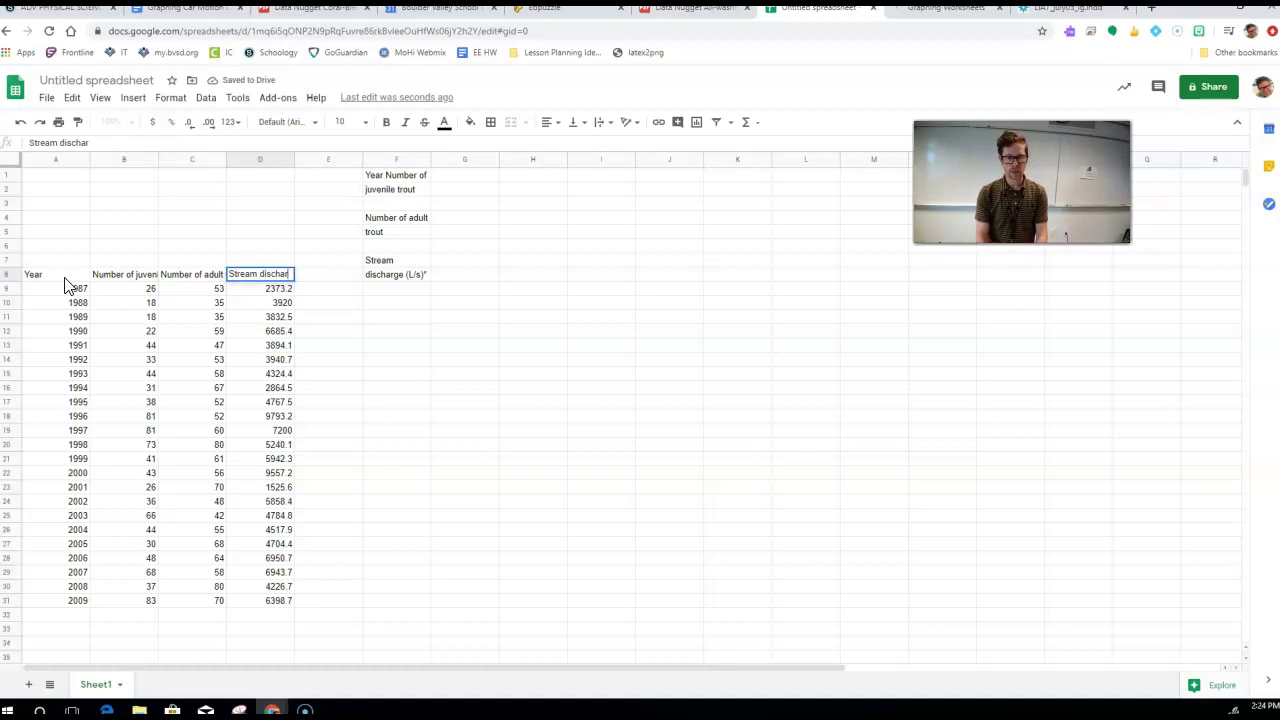
pyautogui.write('ge (L/s')
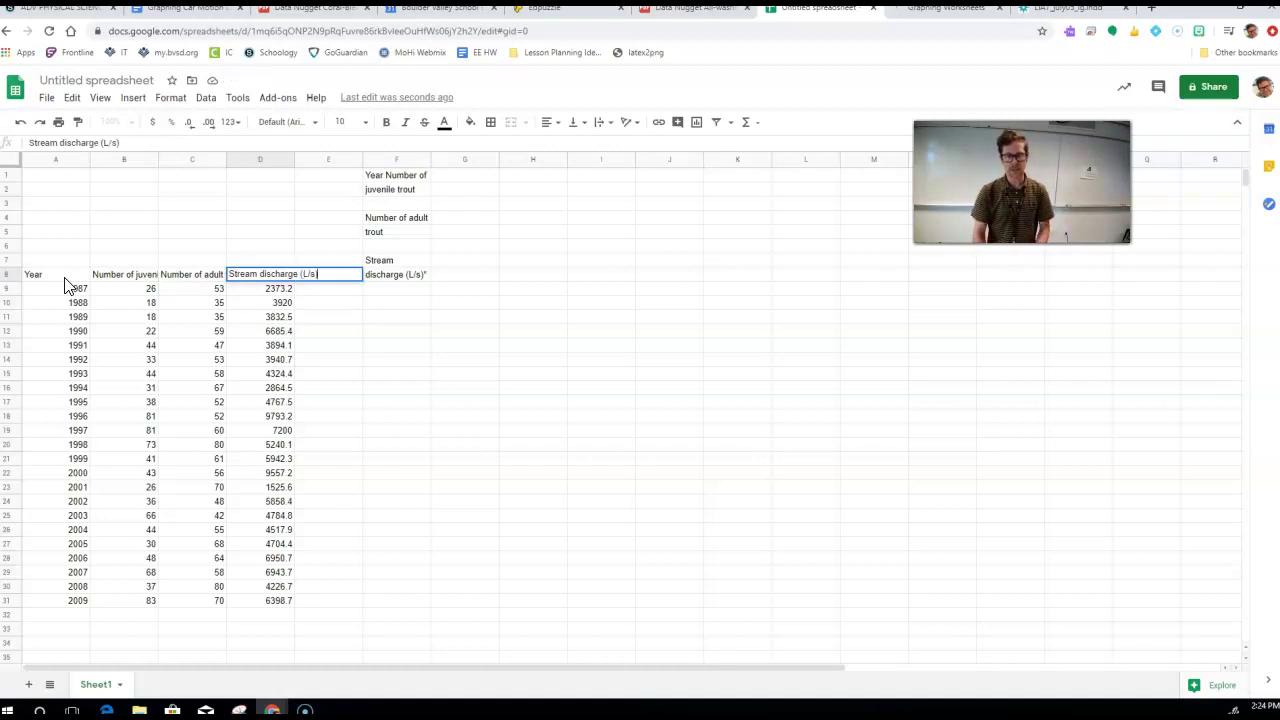
pyautogui.write(')')
pyautogui.press('Return')
pyautogui.click(63, 275)
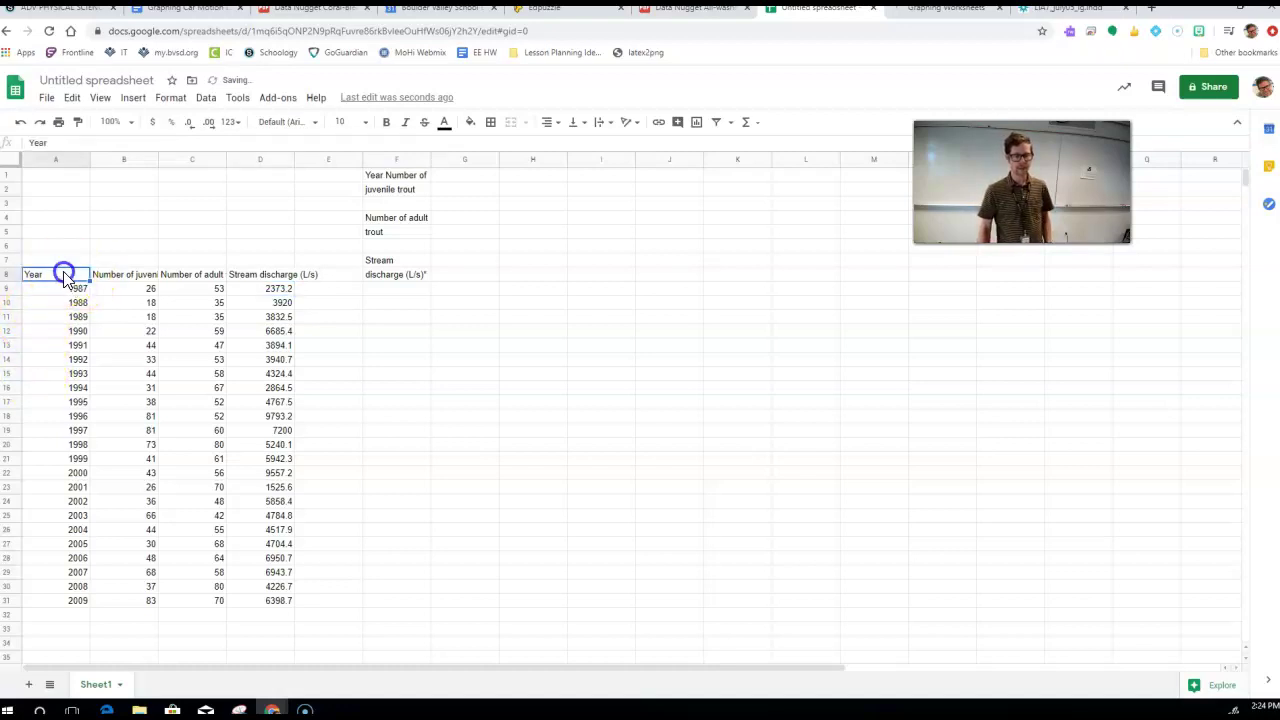
pyautogui.moveTo(63, 275); pyautogui.dragTo(262, 606)
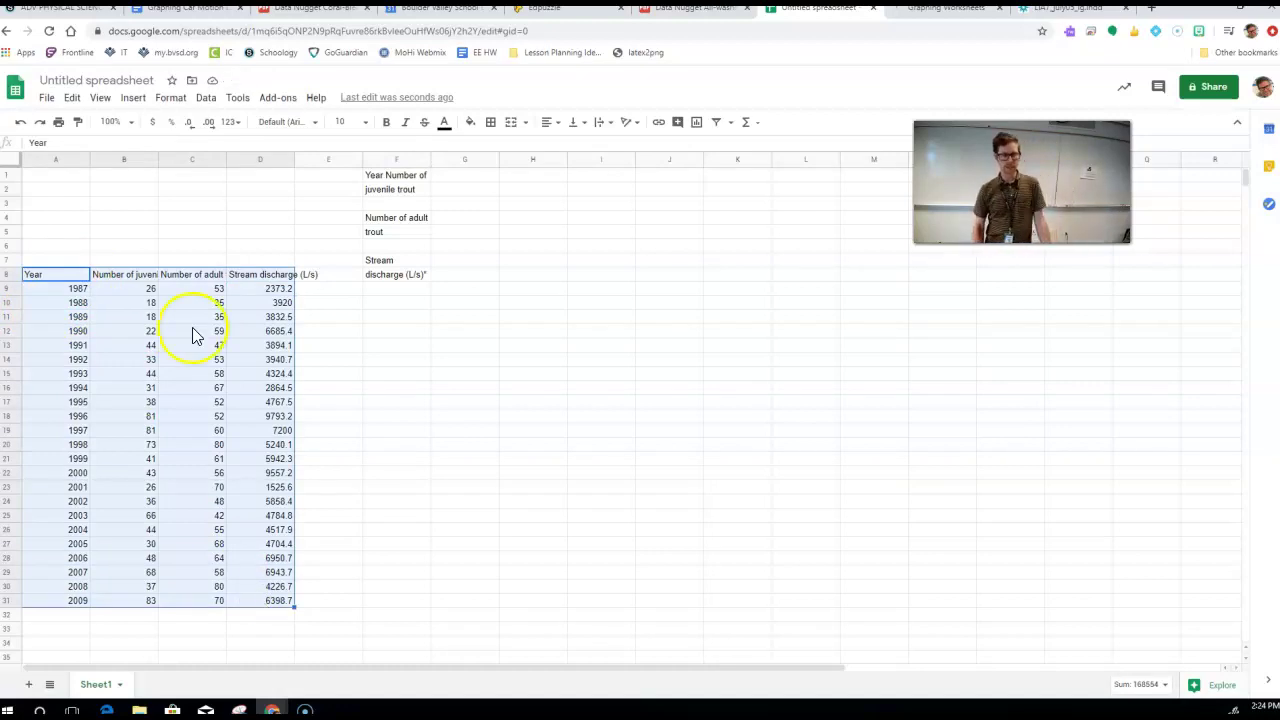
pyautogui.click(70, 274)
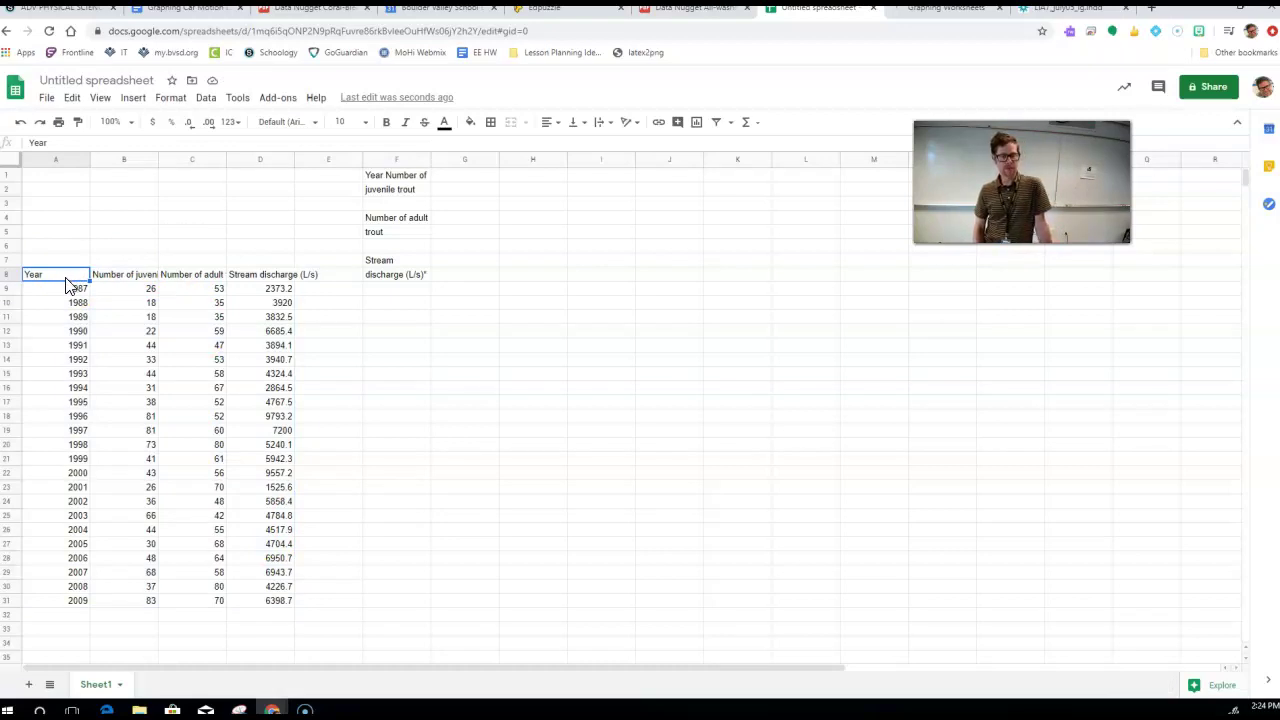
pyautogui.moveTo(62, 281)
pyautogui.mouseDown()
pyautogui.moveTo(212, 604)
pyautogui.moveTo(270, 603)
pyautogui.mouseUp()
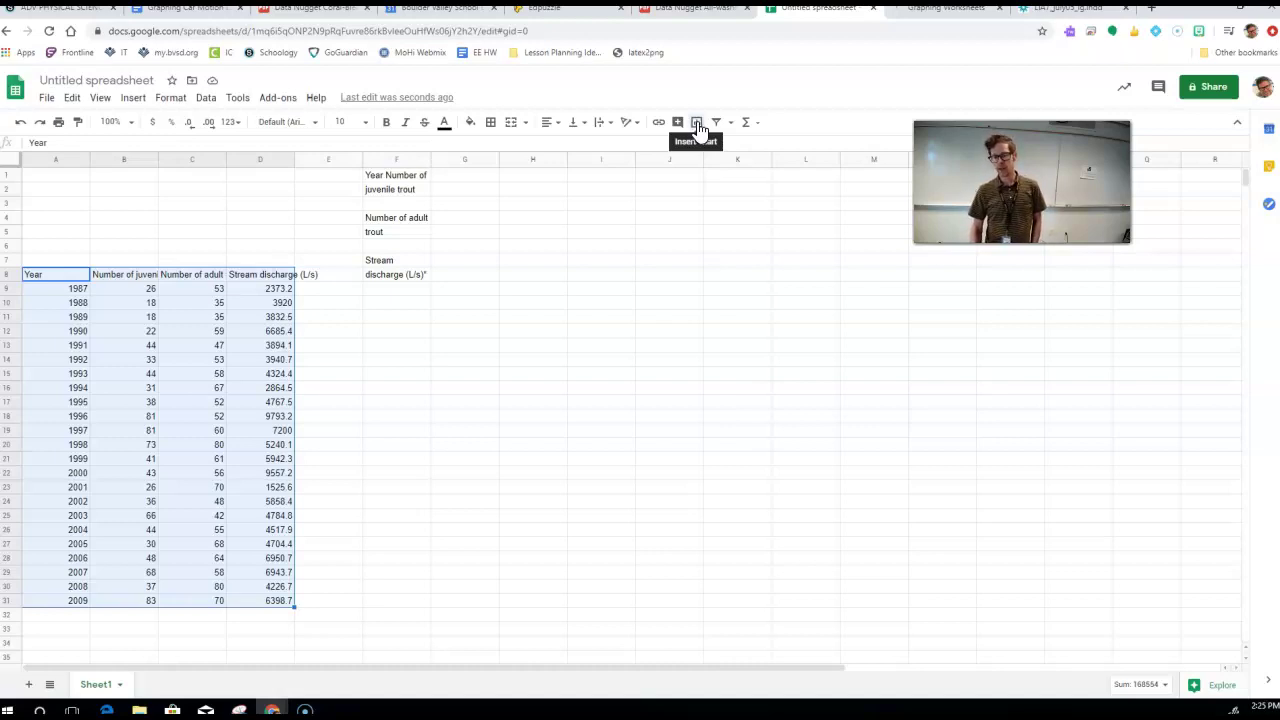
# Insert a scatter chart from A8:D31 with Year on the X-axis and three data series.
pyautogui.click(698, 128)
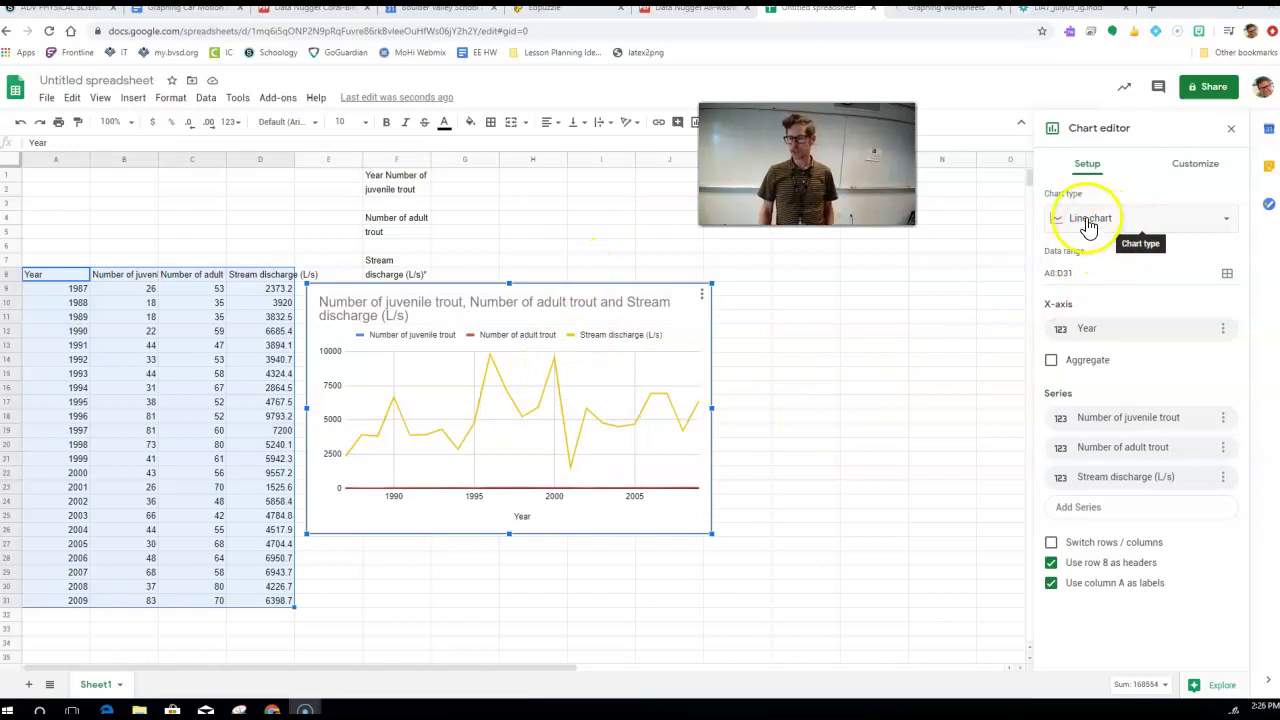
pyautogui.click(1088, 220)
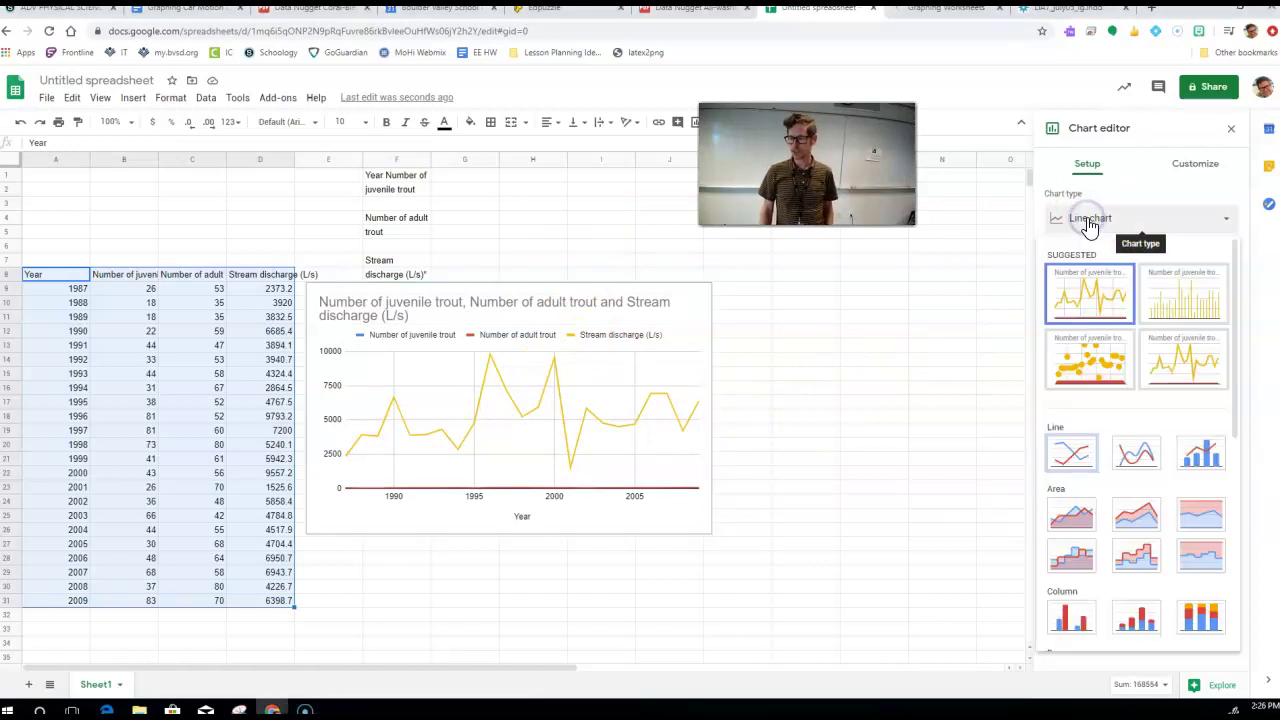
pyautogui.click(1085, 372)
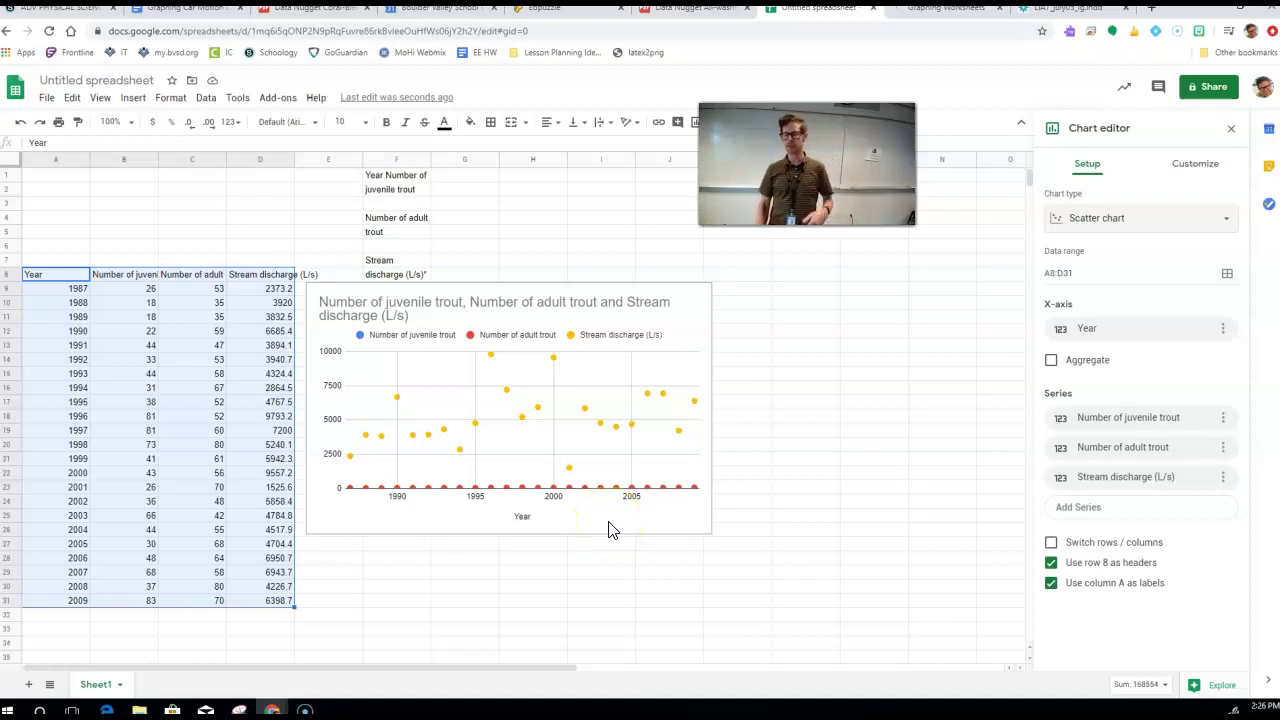
pyautogui.click(893, 494)
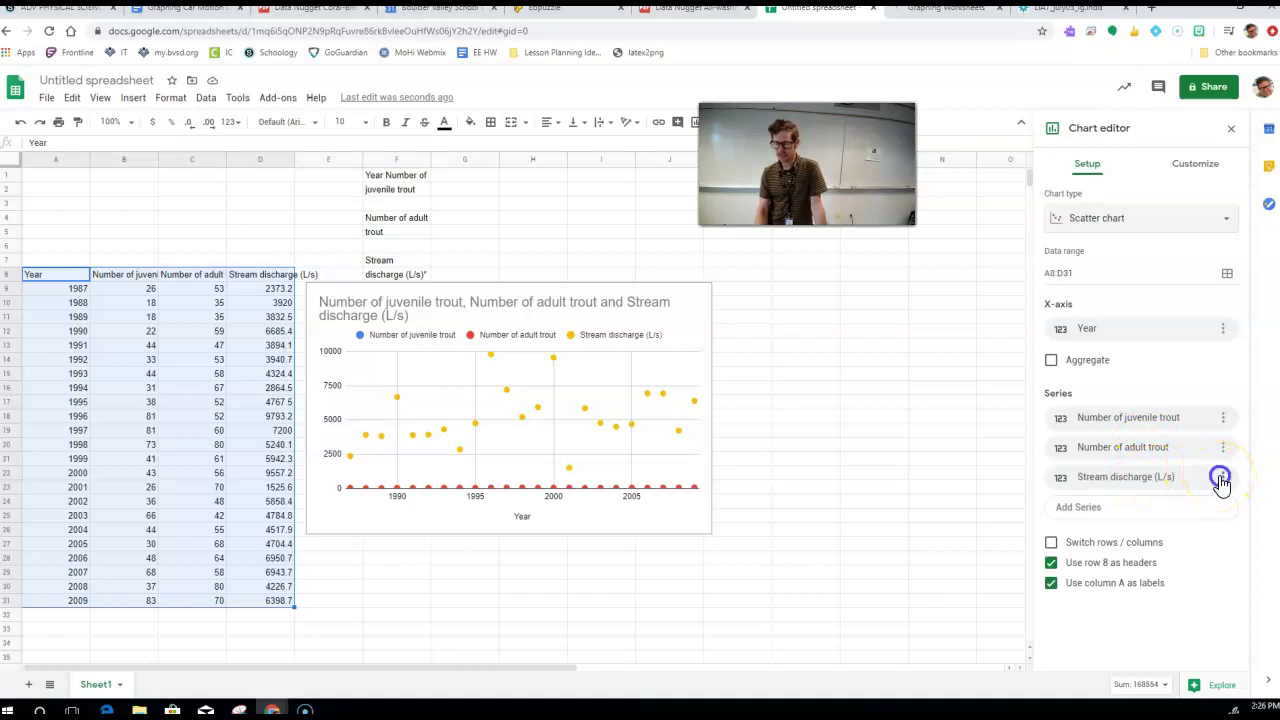
# Remove the Stream discharge series and Year X-axis, then set Stream discharge (L/s) as the X-axis.
pyautogui.click(1221, 479)
pyautogui.click(1209, 506)
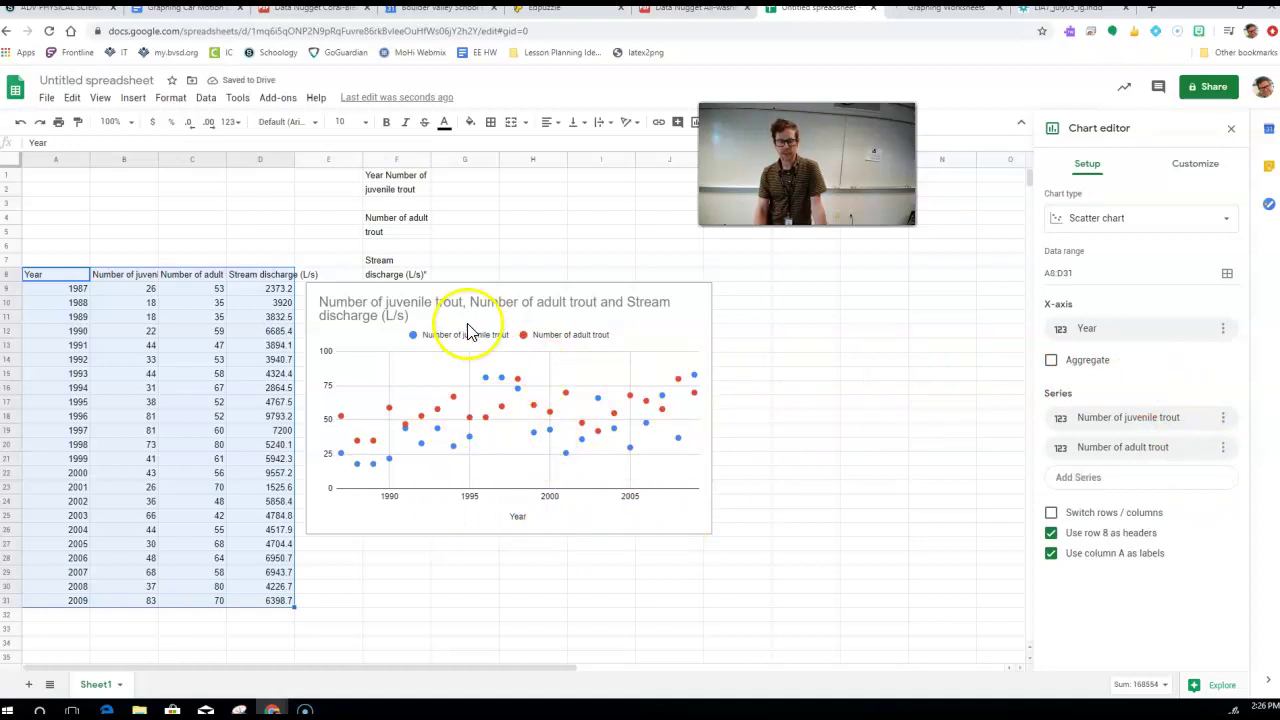
pyautogui.click(1222, 329)
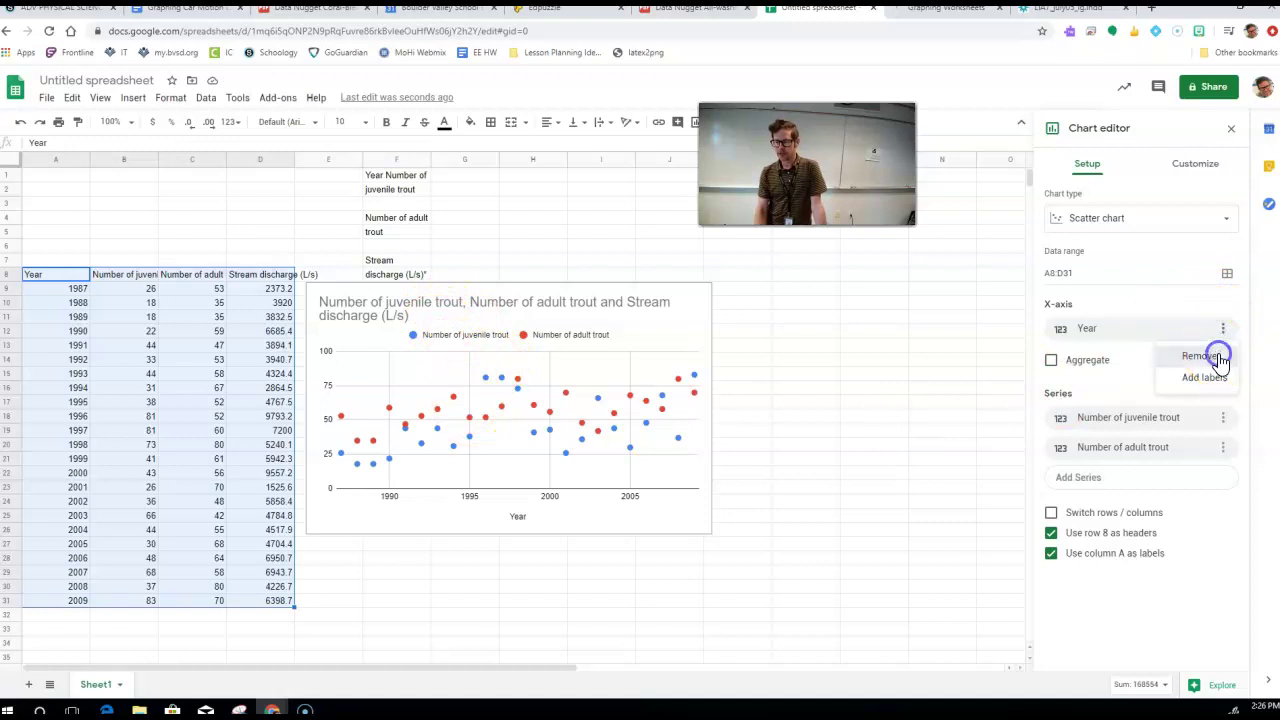
pyautogui.click(1201, 356)
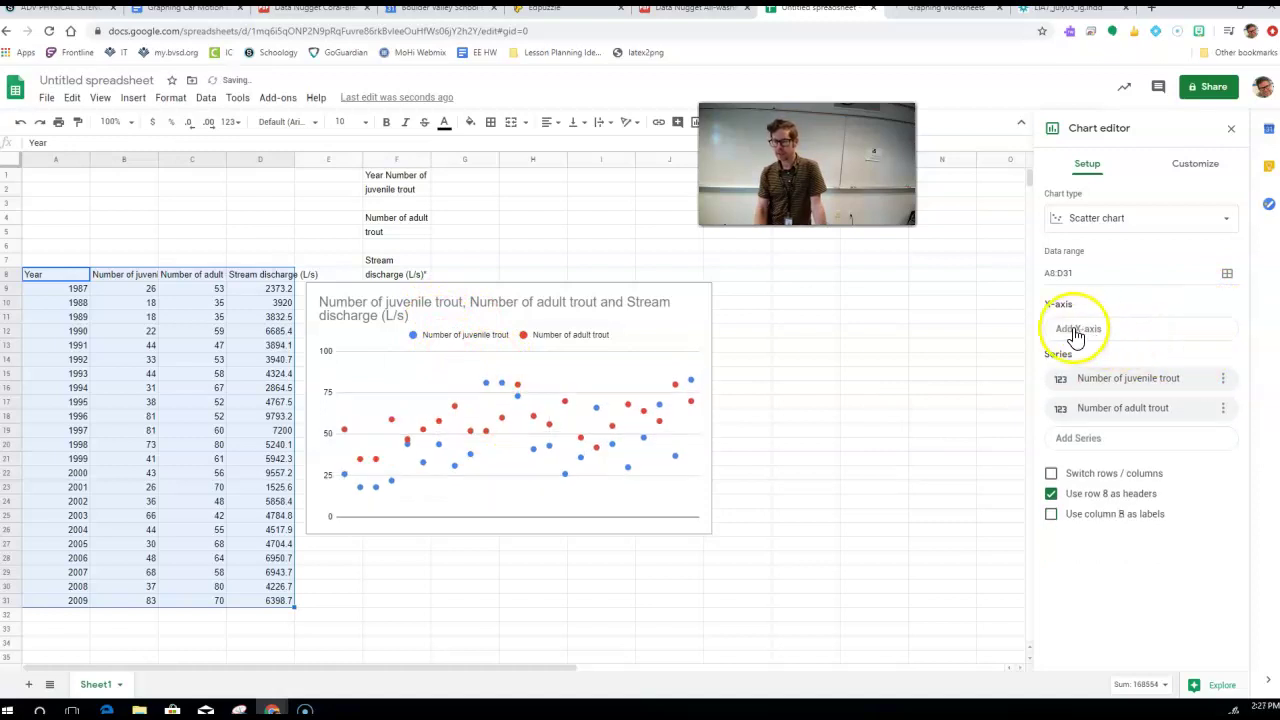
pyautogui.click(1078, 336)
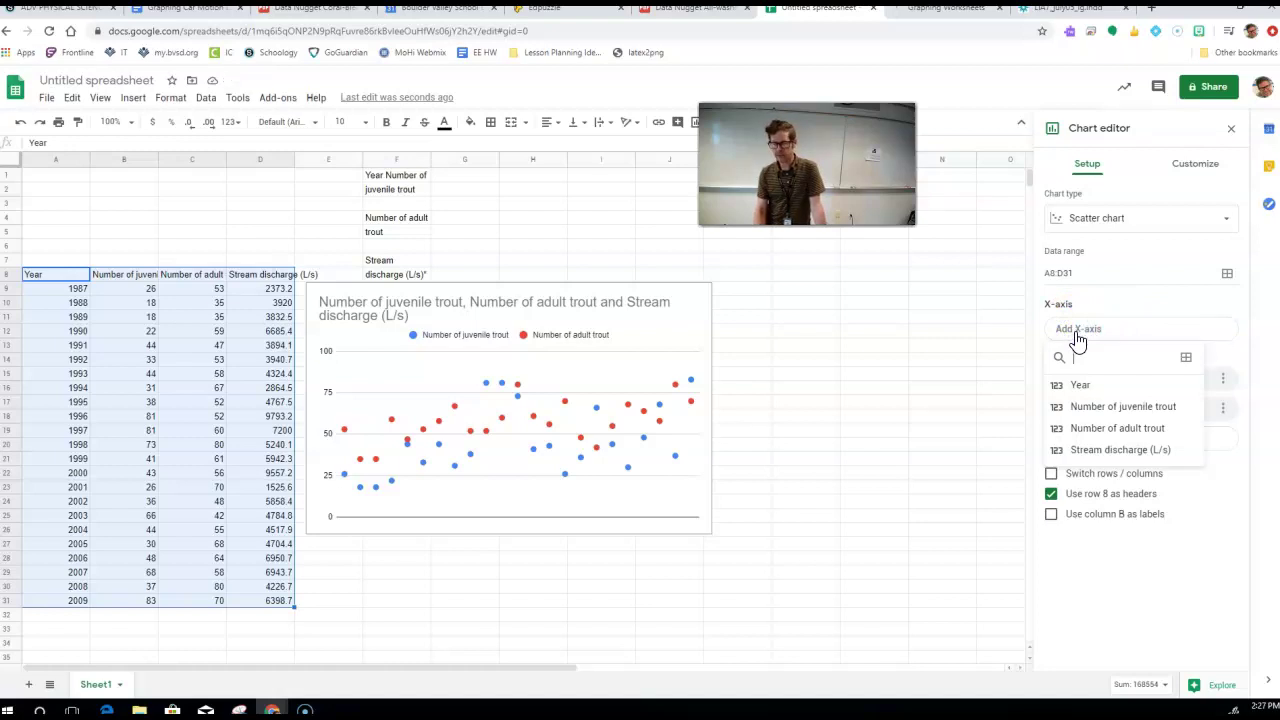
pyautogui.click(1097, 452)
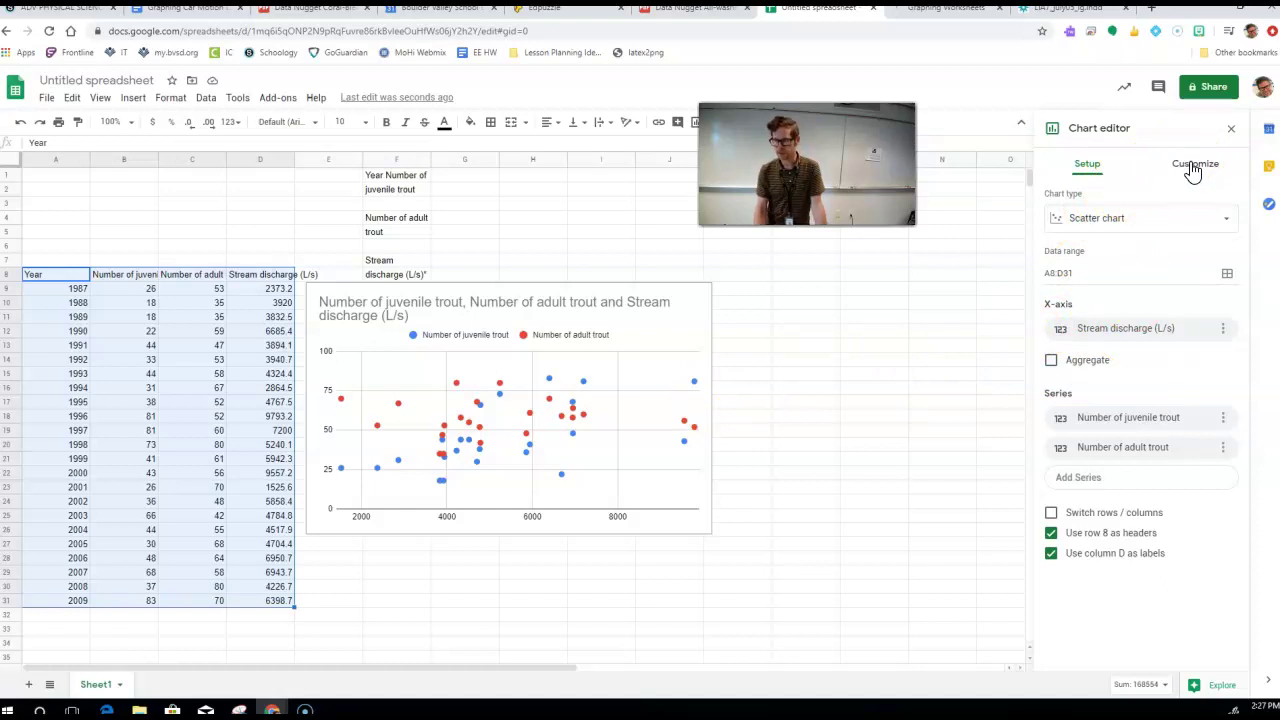
# Replace the chart title with 'Relationship between stream discharge and number of trout in Mack Creek'.
pyautogui.click(1192, 168)
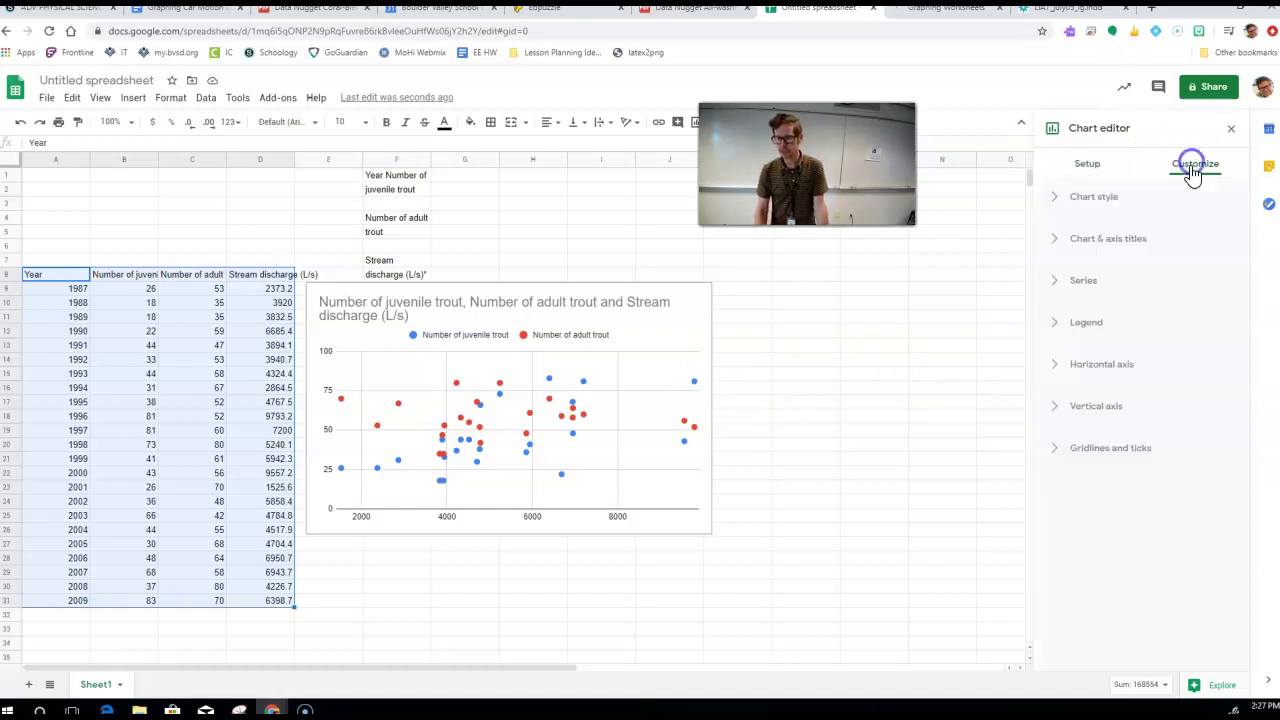
pyautogui.click(1056, 244)
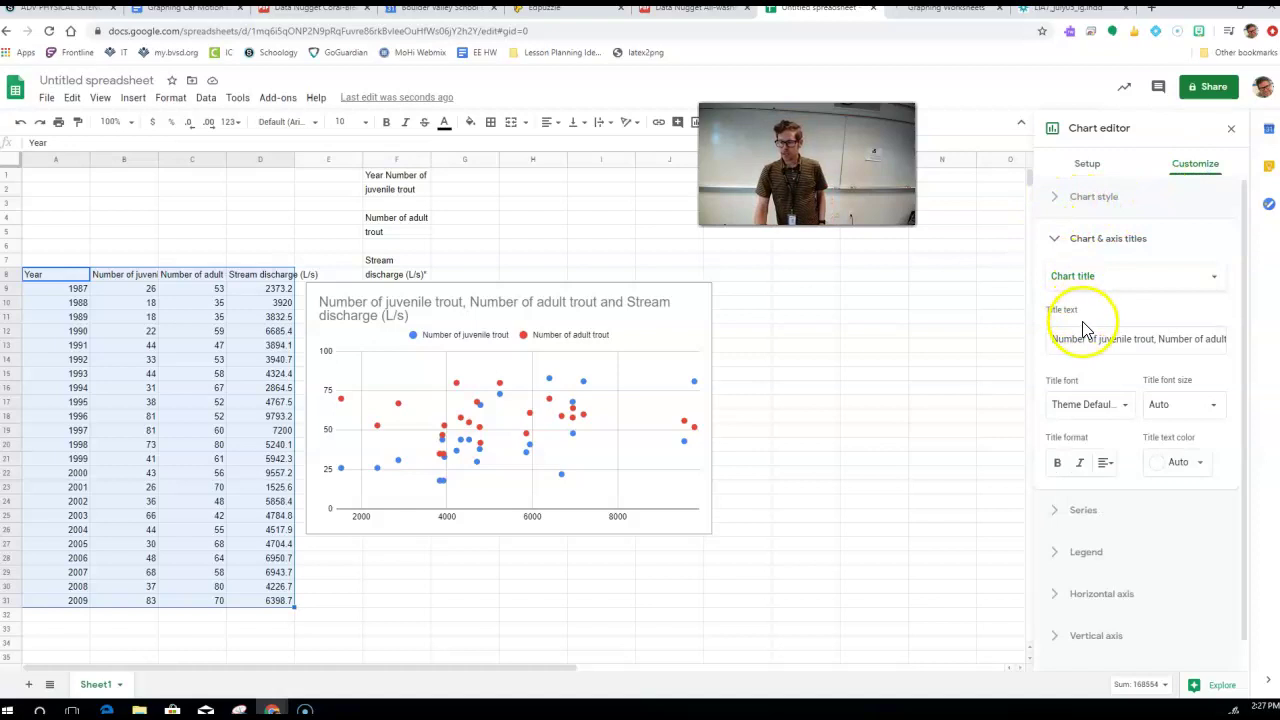
pyautogui.click(1086, 340)
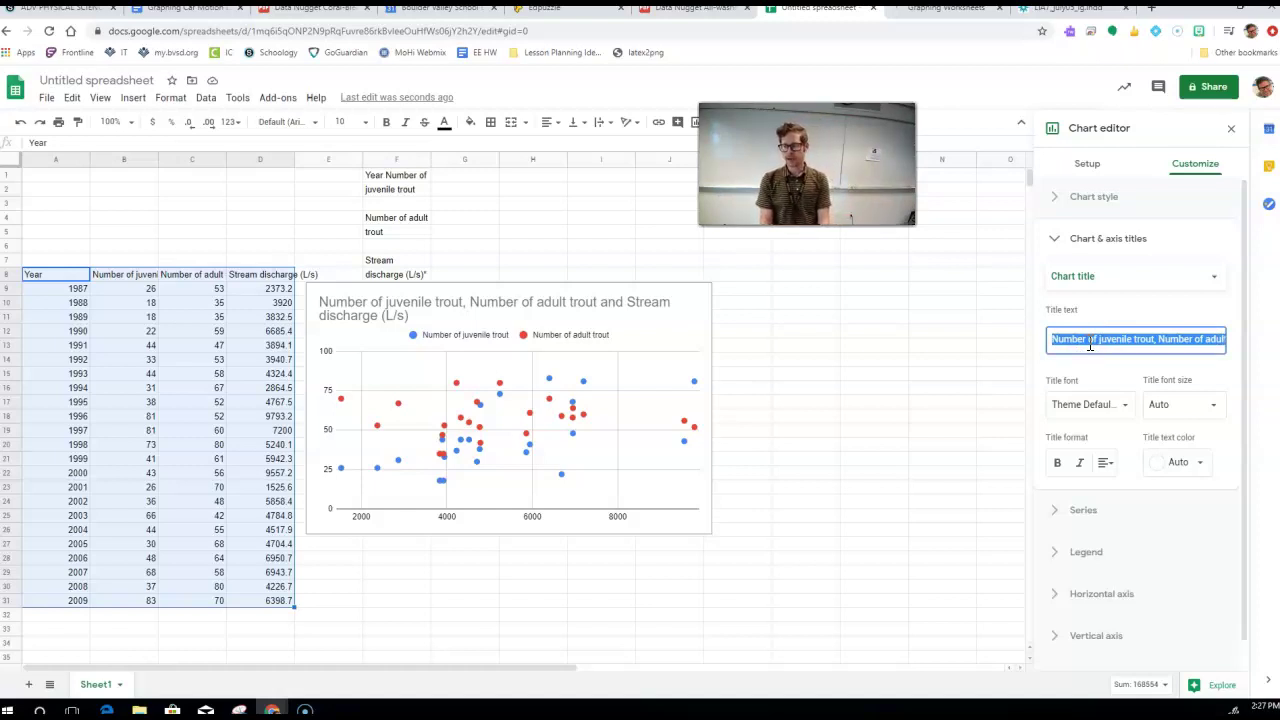
pyautogui.write('E')
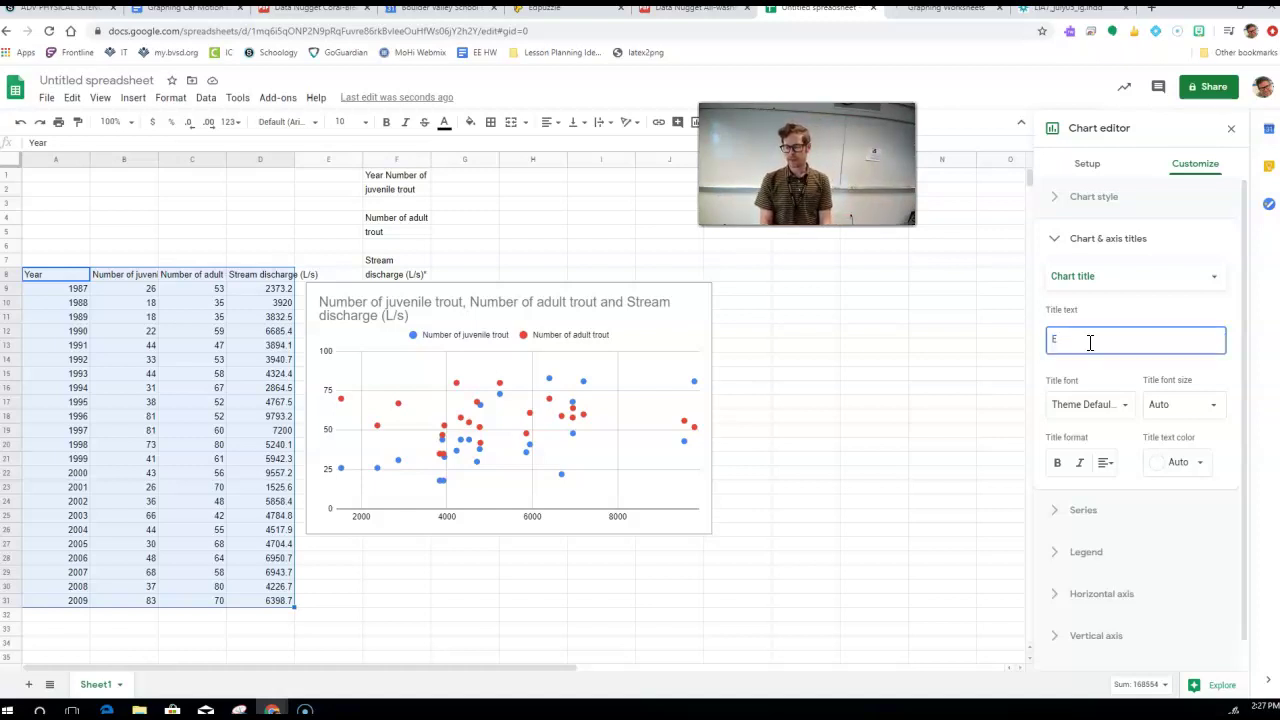
pyautogui.press('BackSpace')
pyautogui.write('Re')
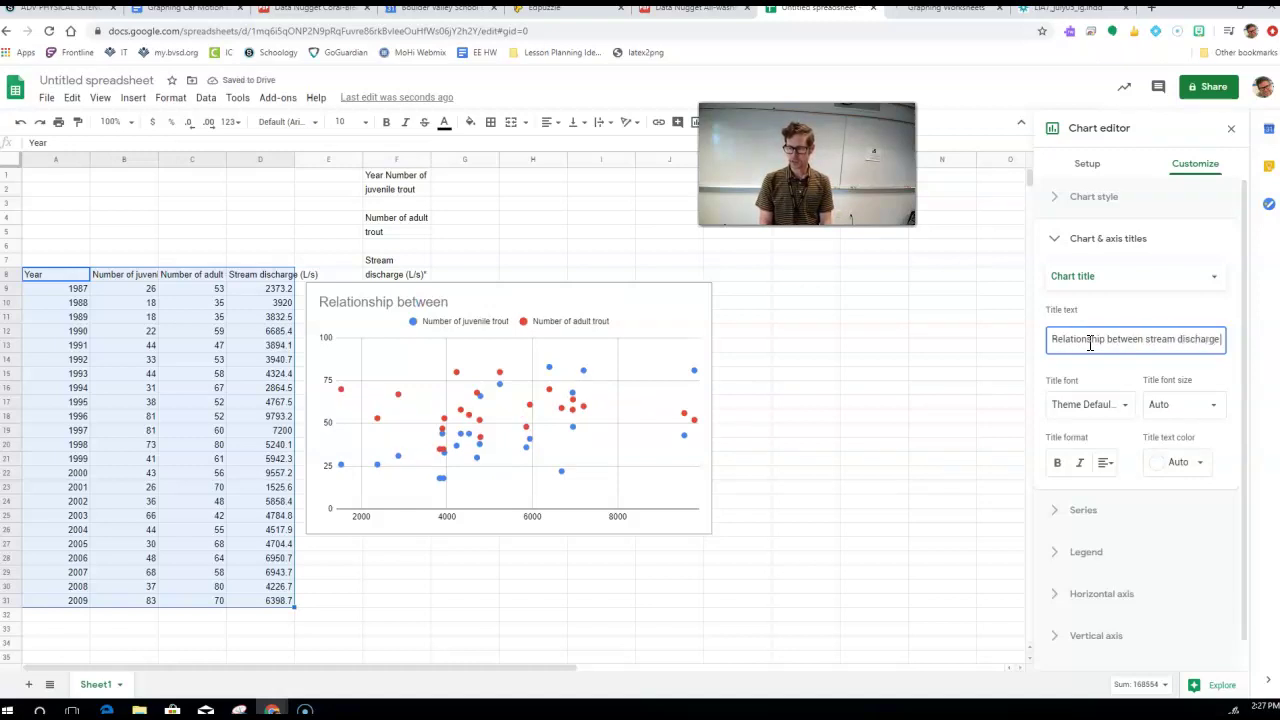
pyautogui.write('and number of t')
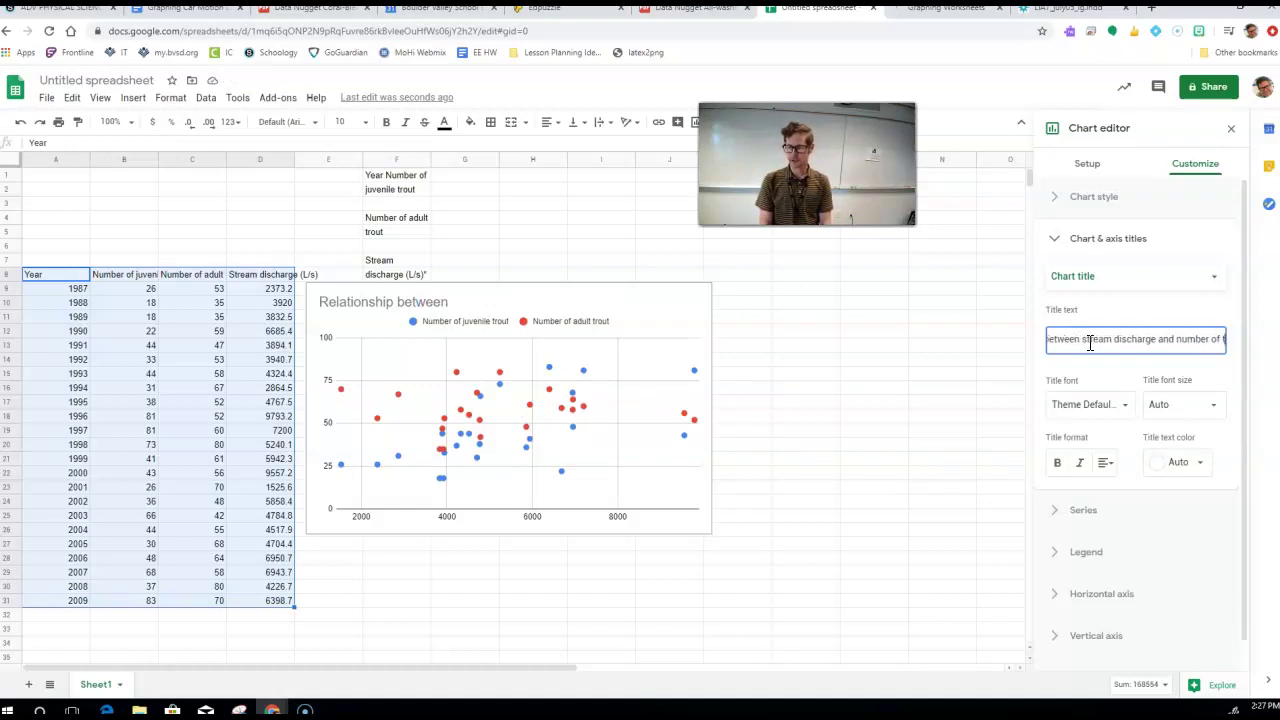
pyautogui.write('rout in')
pyautogui.write('Mack')
pyautogui.write(' Creek')
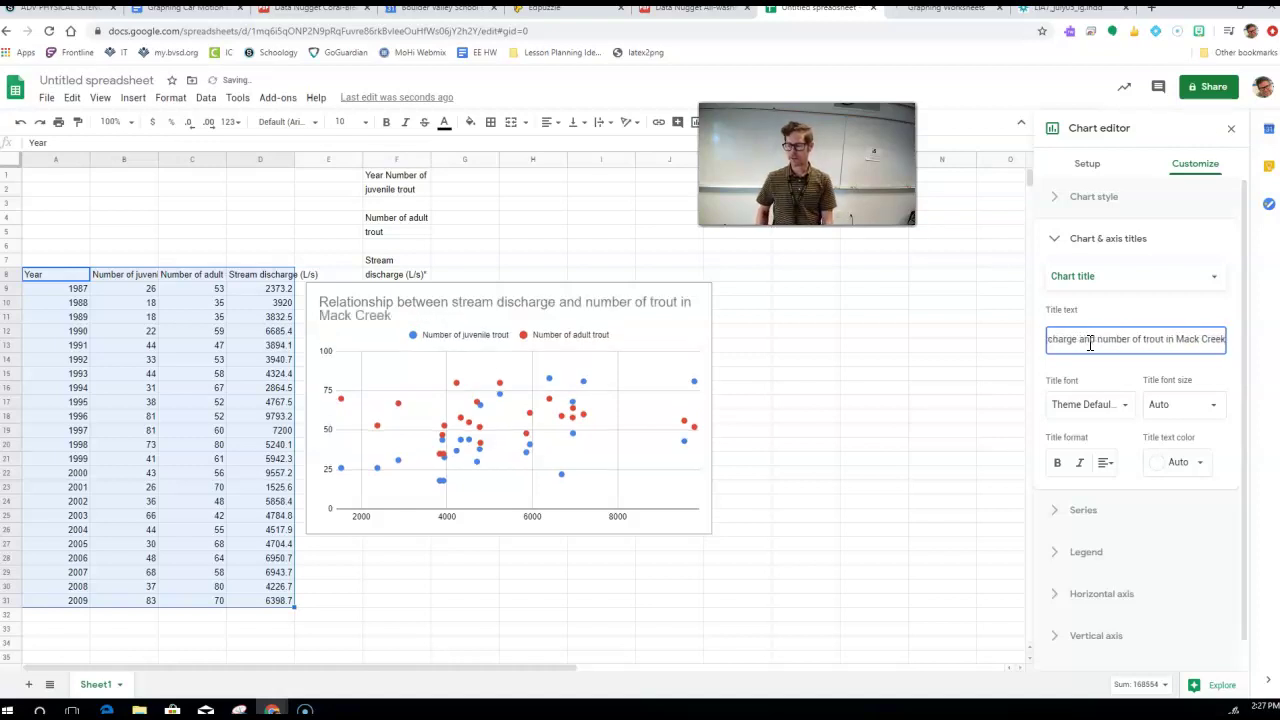
pyautogui.click(1090, 368)
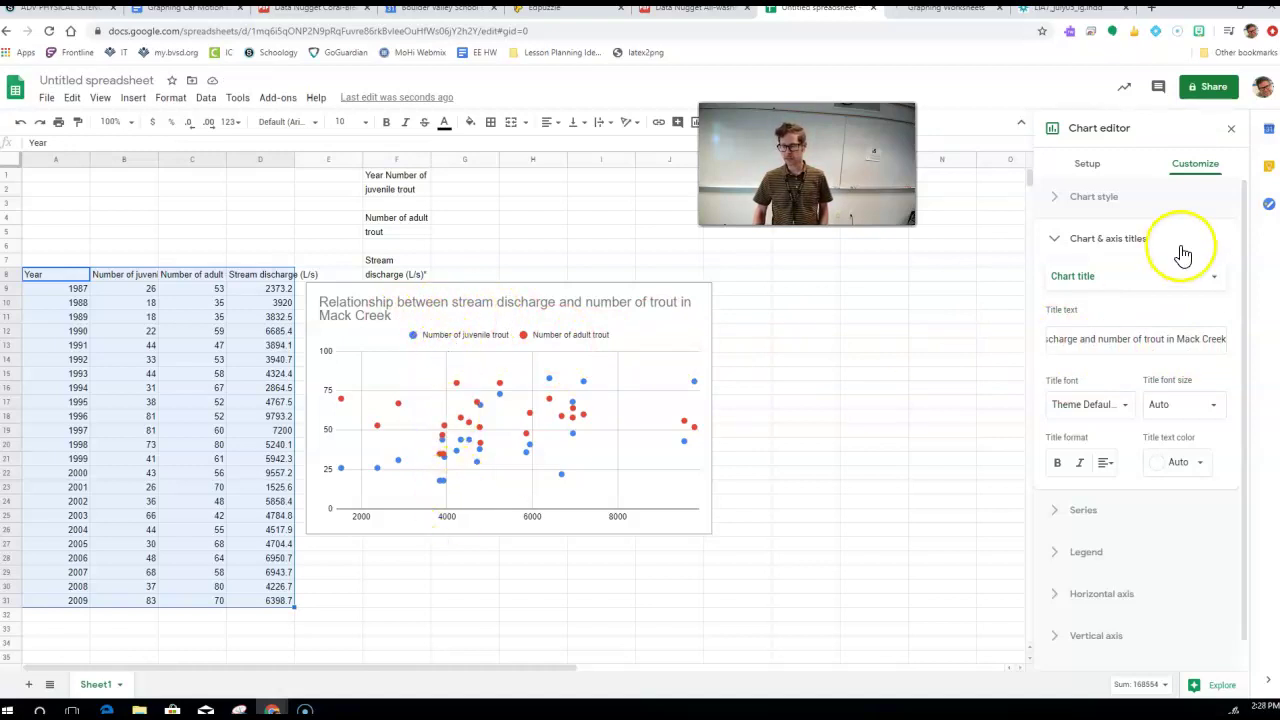
# Title the horizontal axis 'Stream Discharge (L/s)' and the vertical axis 'Number of trout'.
pyautogui.click(1105, 276)
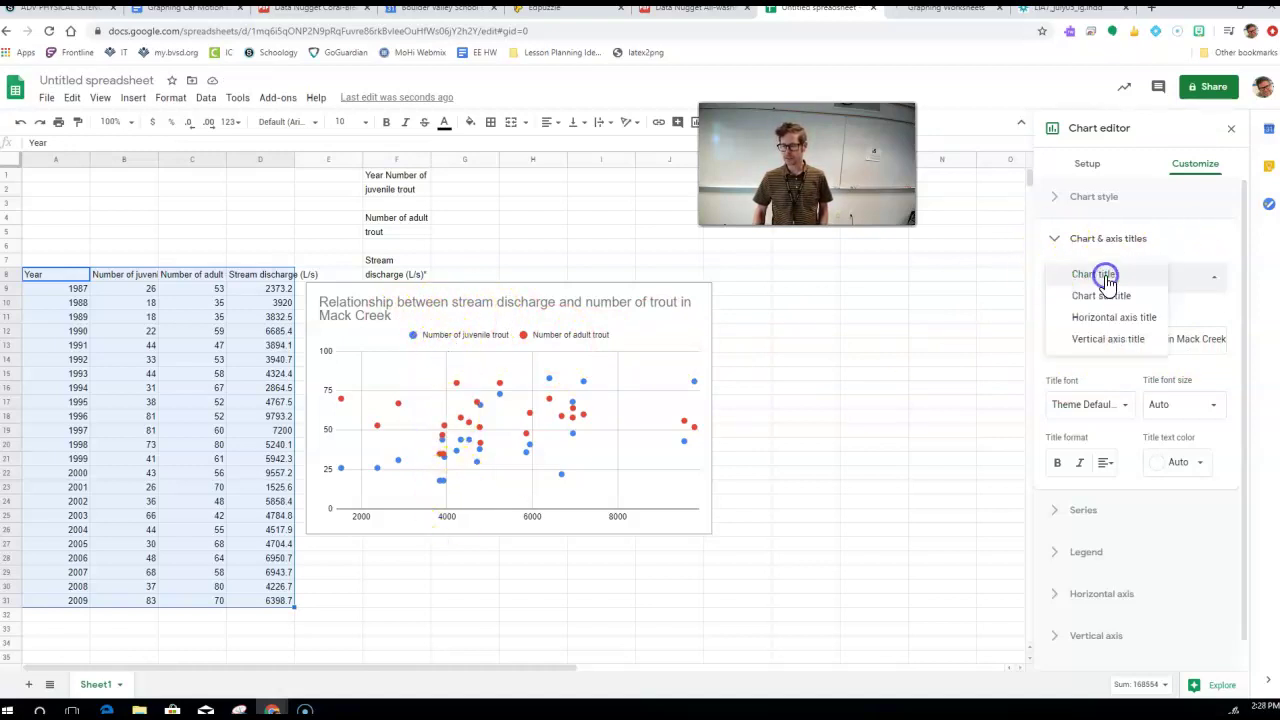
pyautogui.click(1145, 318)
pyautogui.click(1143, 333)
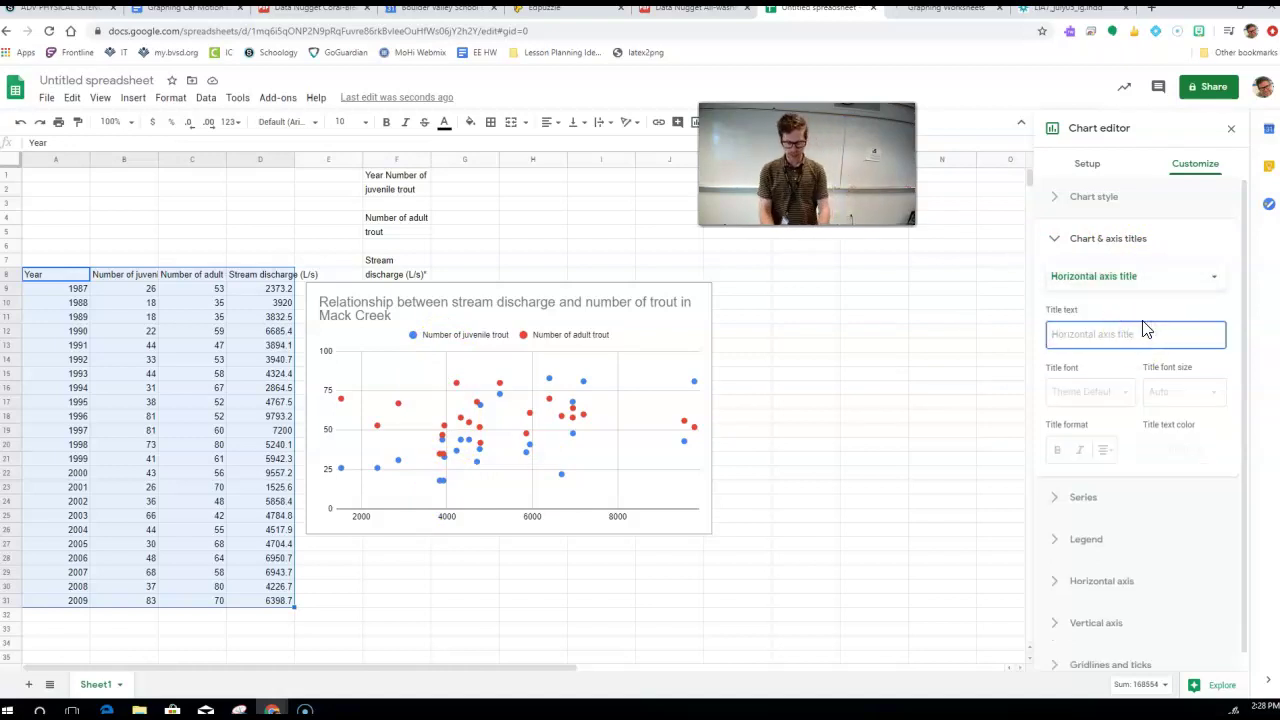
pyautogui.write('Stream Discharge (L/s')
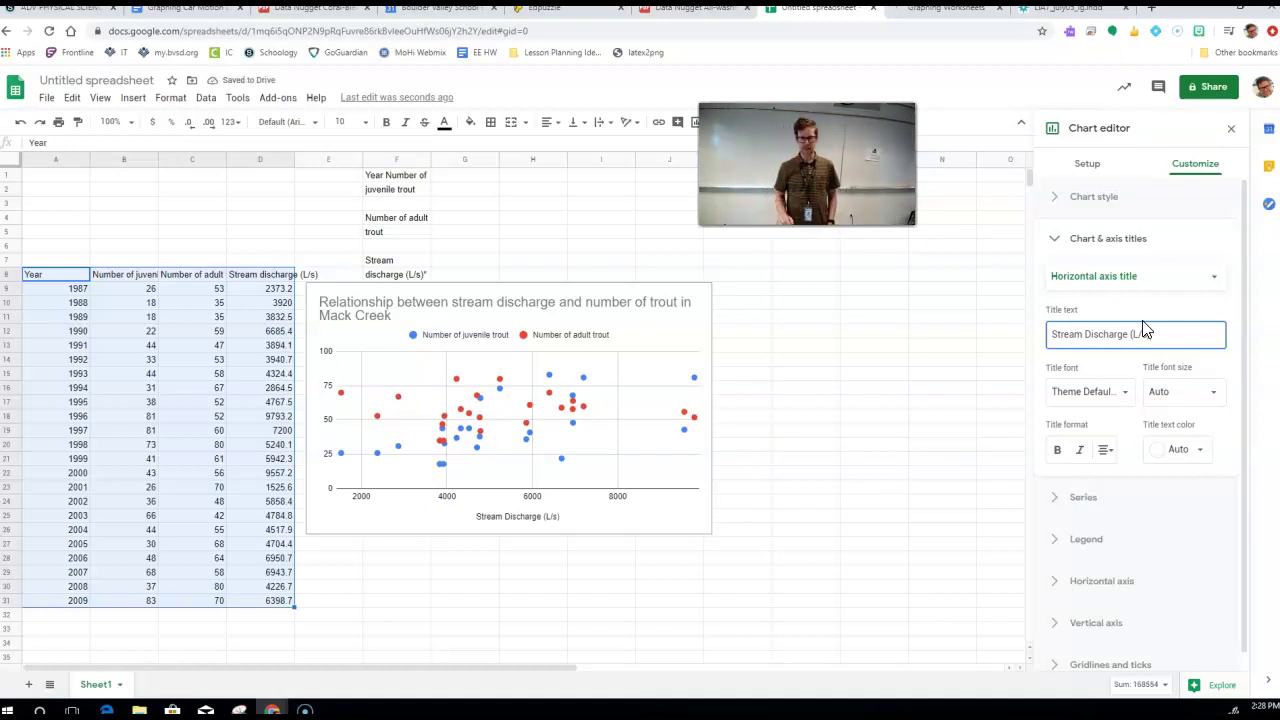
pyautogui.click(448, 410)
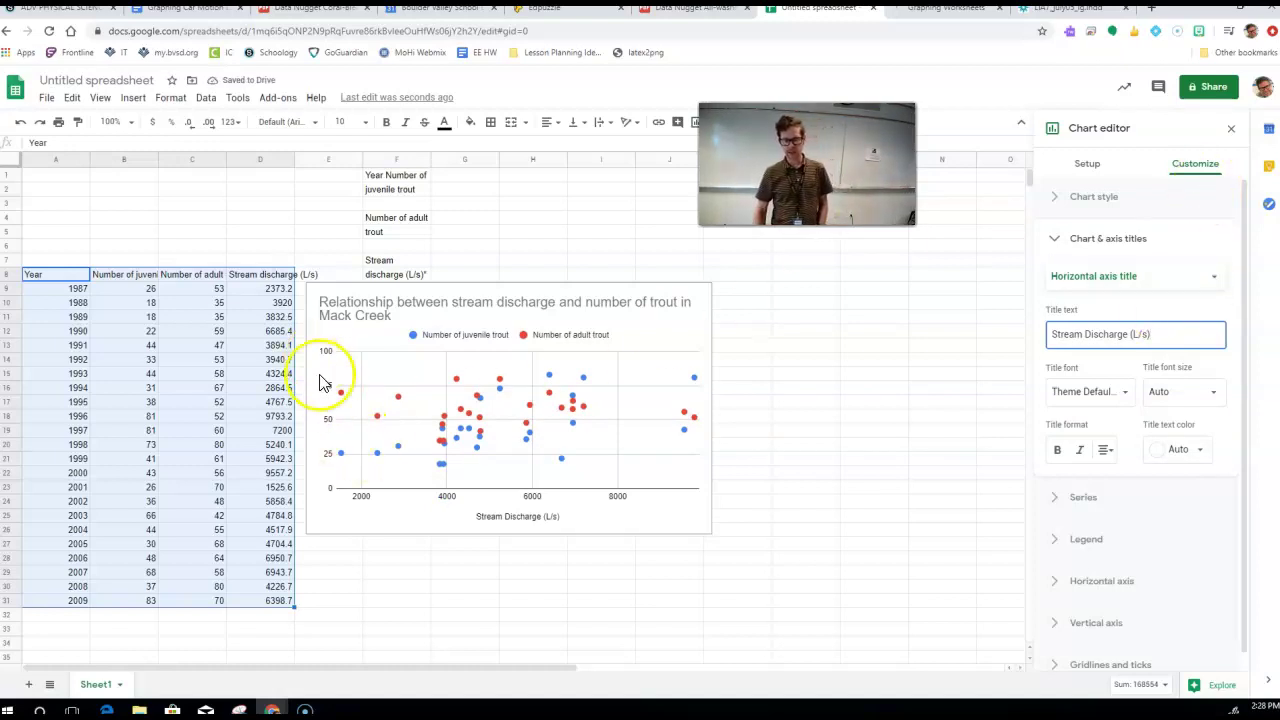
pyautogui.click(1104, 289)
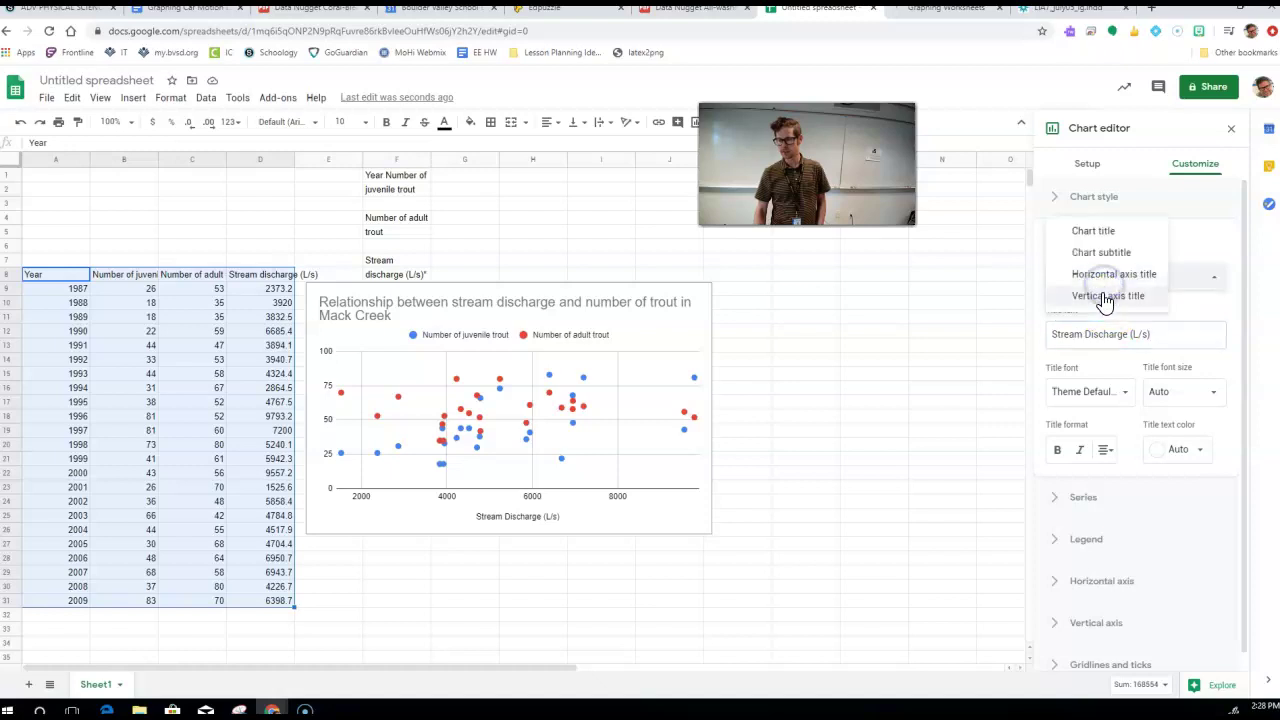
pyautogui.click(1101, 294)
pyautogui.click(1091, 337)
pyautogui.write('Number of trout')
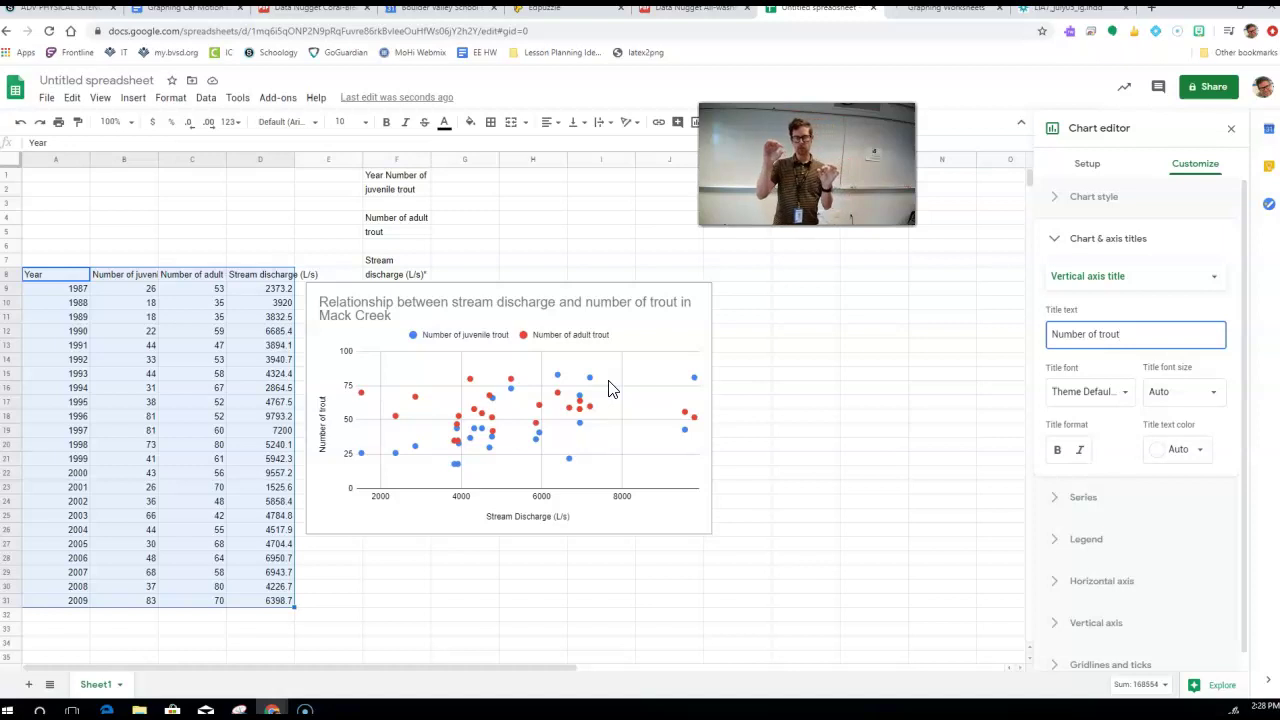
# Add linear trendlines to both the juvenile and adult trout series, then close the chart editor.
pyautogui.click(1057, 506)
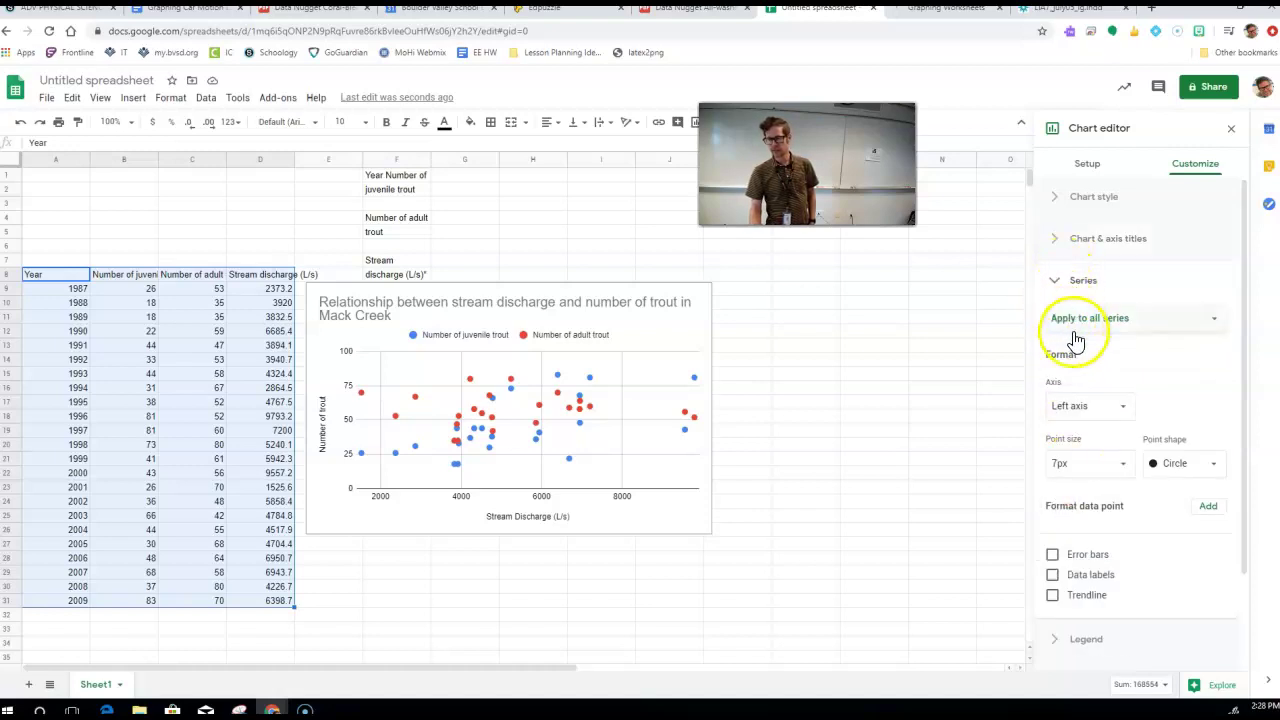
pyautogui.click(1070, 578)
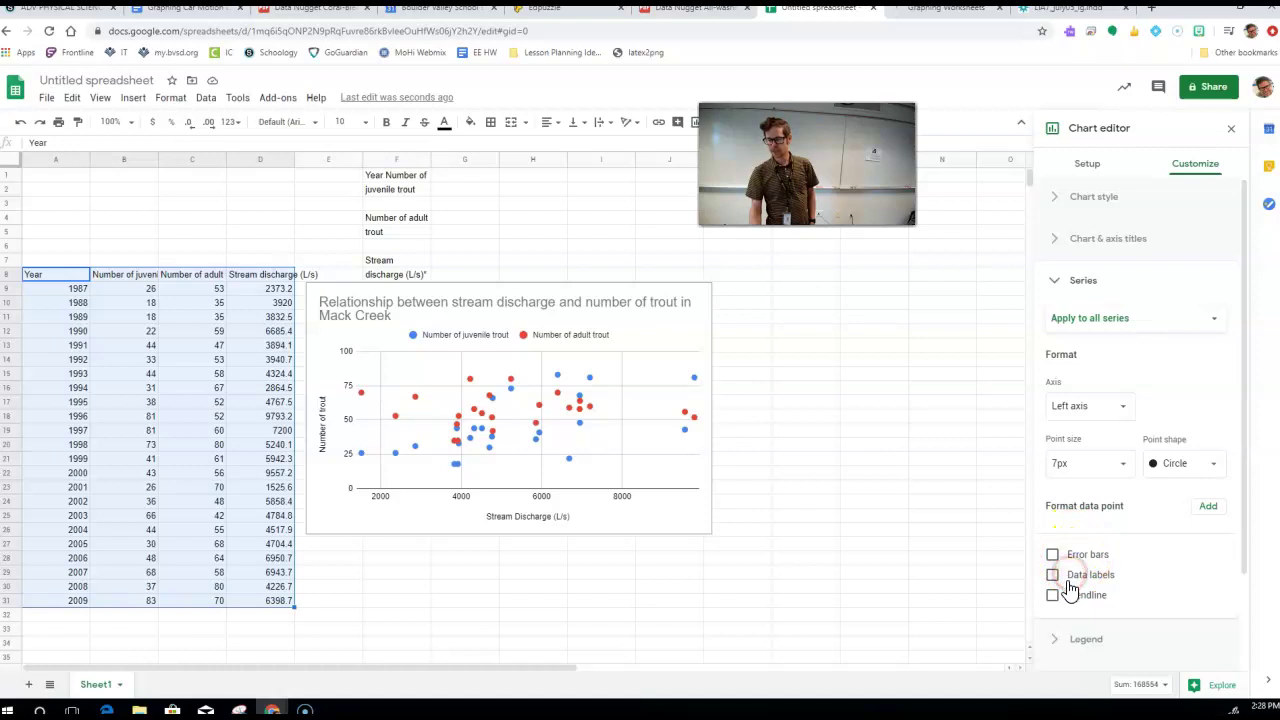
pyautogui.click(1055, 595)
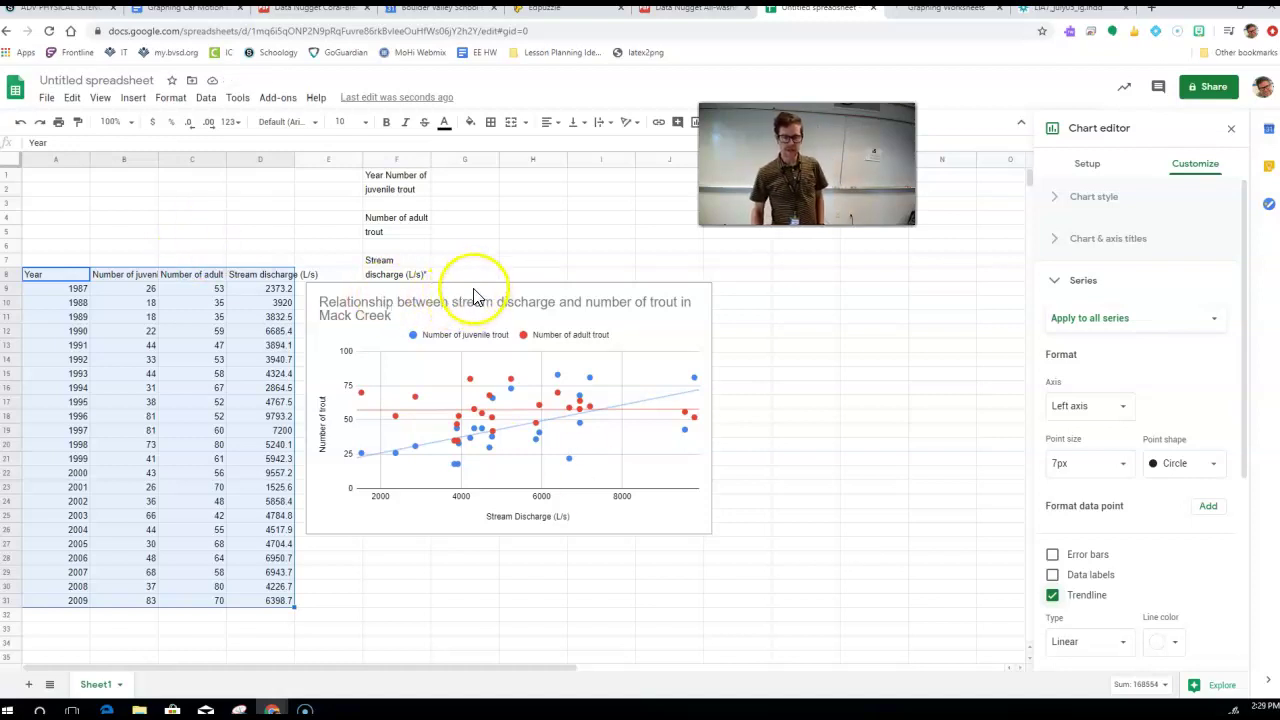
pyautogui.click(565, 298)
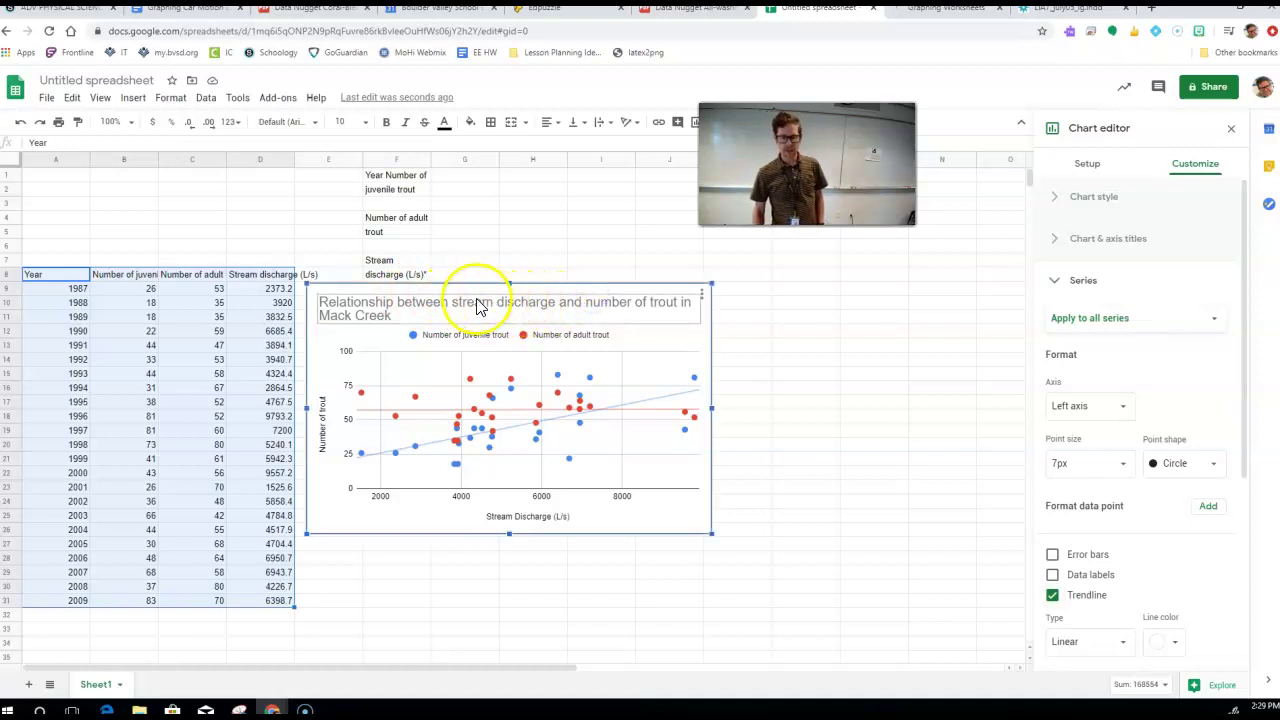
pyautogui.click(635, 516)
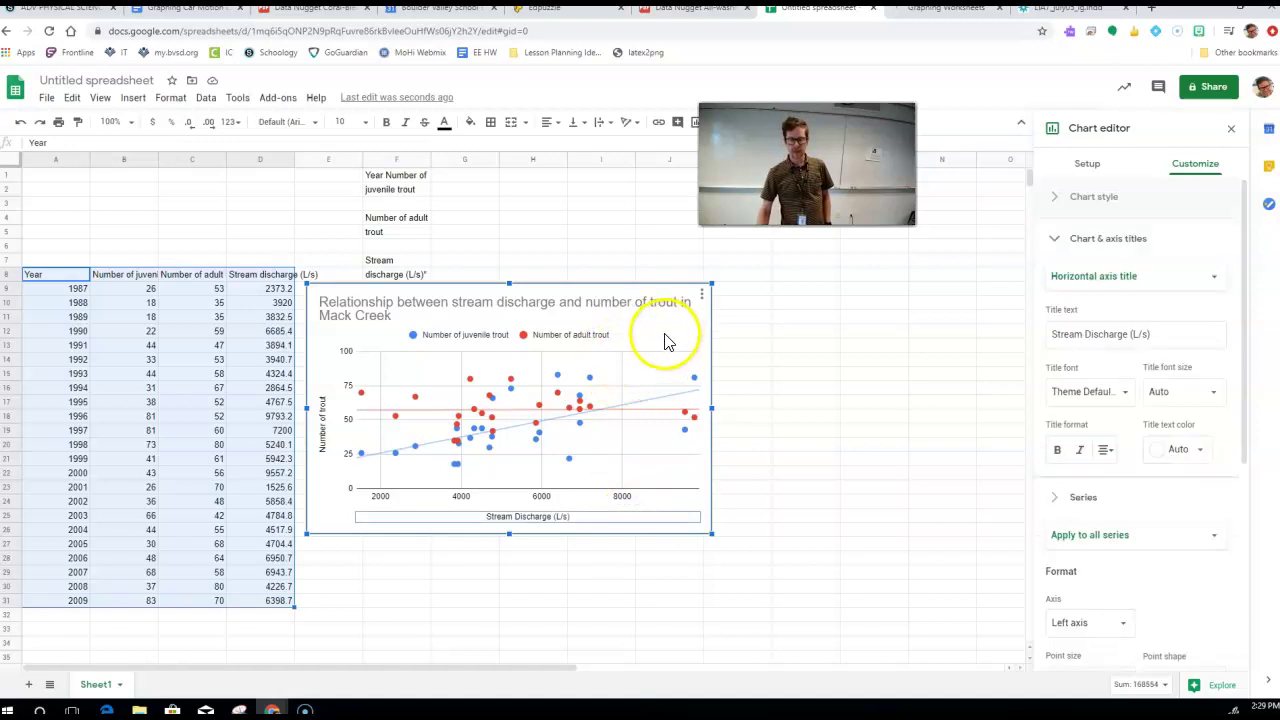
pyautogui.click(777, 335)
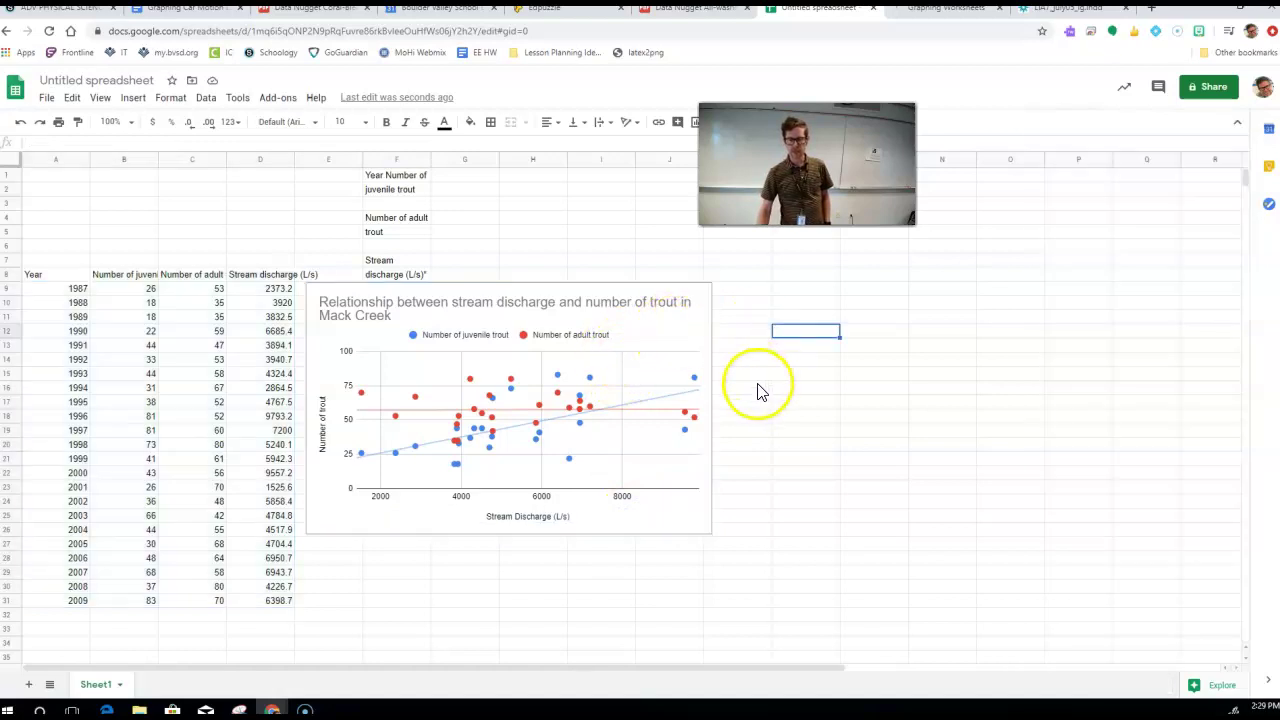